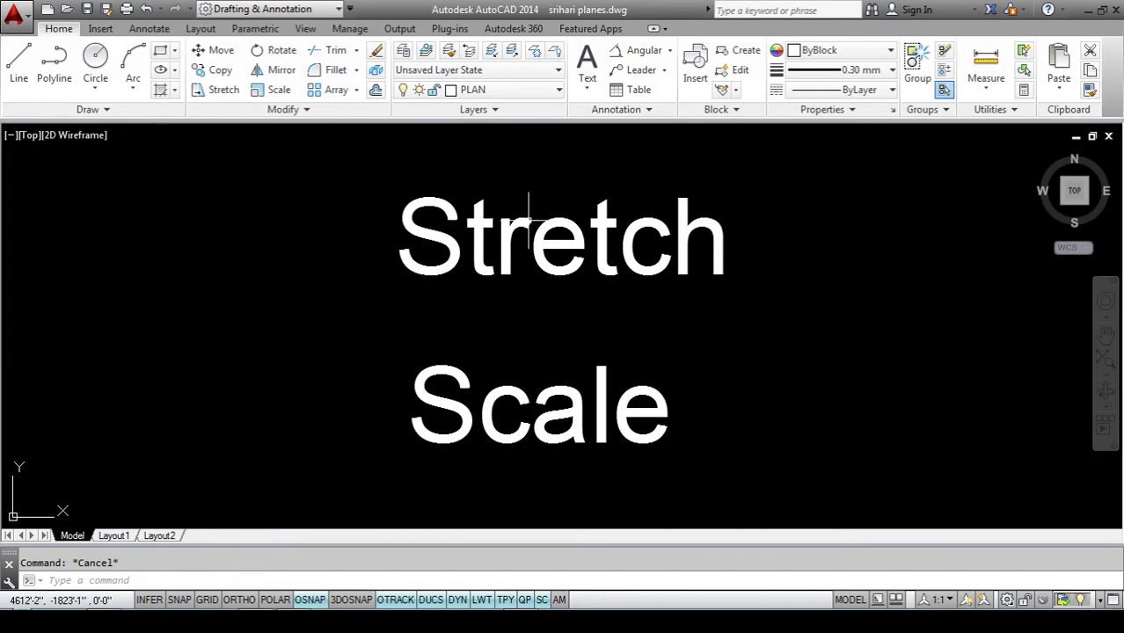
Step: Pan the view away from the Stretch and Scale titles to an empty area
{"action": "left_click", "coordinate": [1110, 339]}
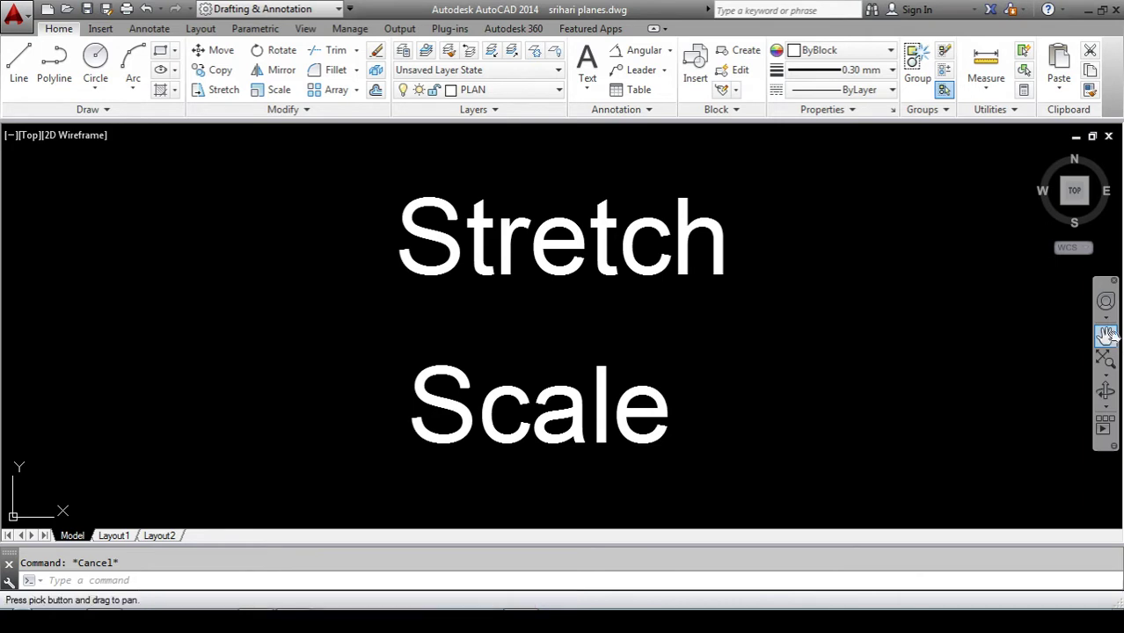
{"action": "left_click_drag", "start_coordinate": [742, 246], "coordinate": [3, 331]}
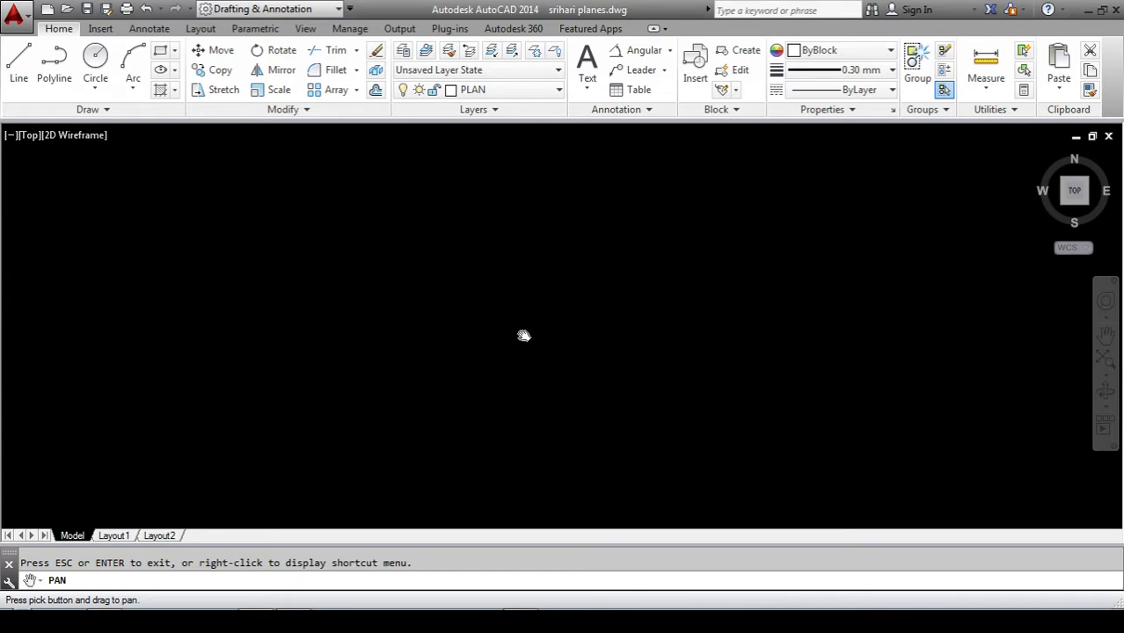
Step: Exit Pan and draw a wide rectangle in the empty drawing area
{"action": "key", "text": "Escape"}
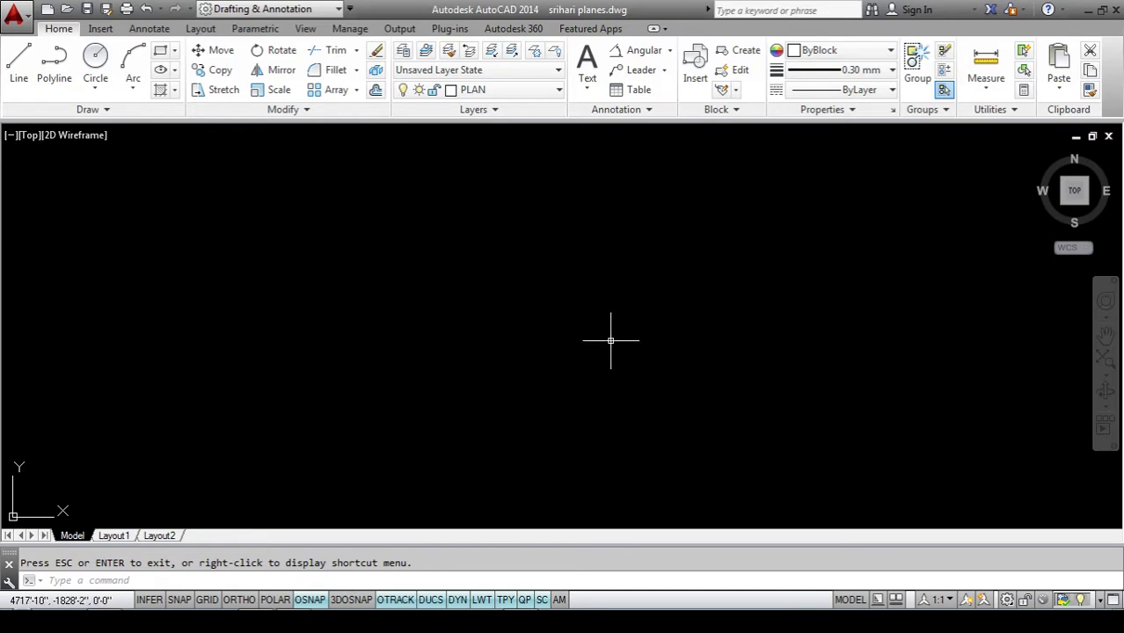
{"action": "left_click", "coordinate": [160, 53]}
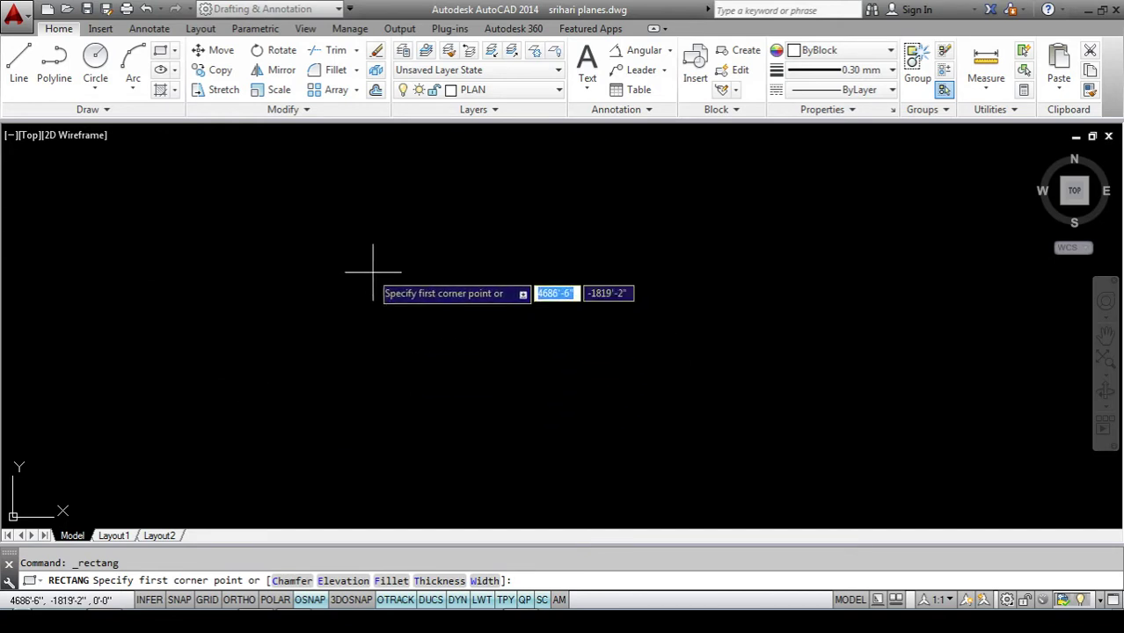
{"action": "left_click", "coordinate": [349, 254]}
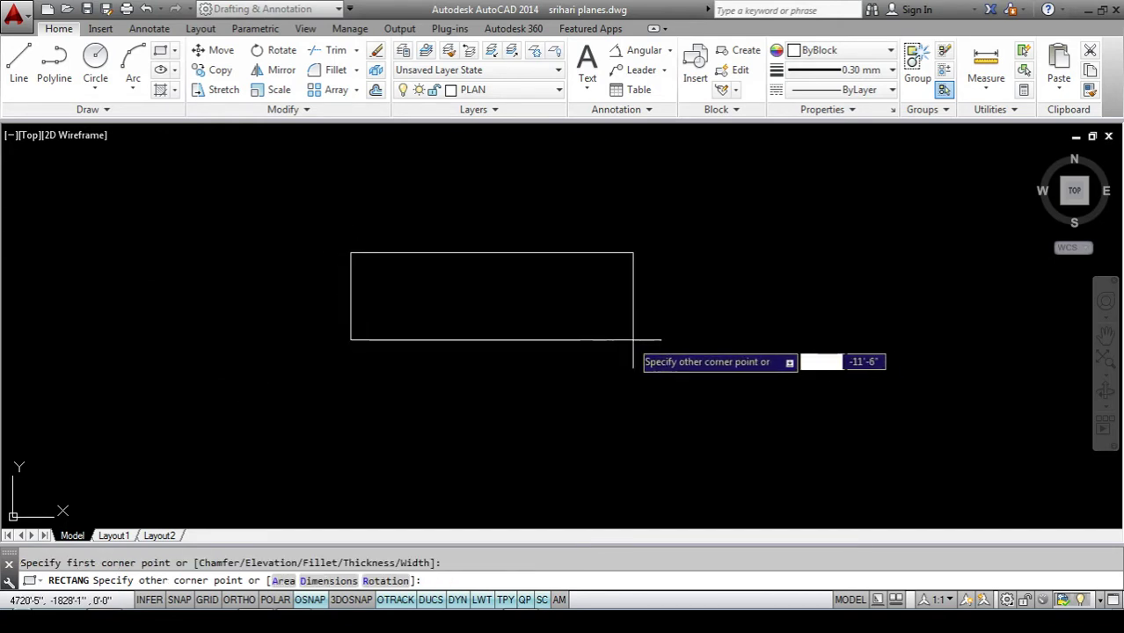
{"action": "left_click", "coordinate": [584, 334]}
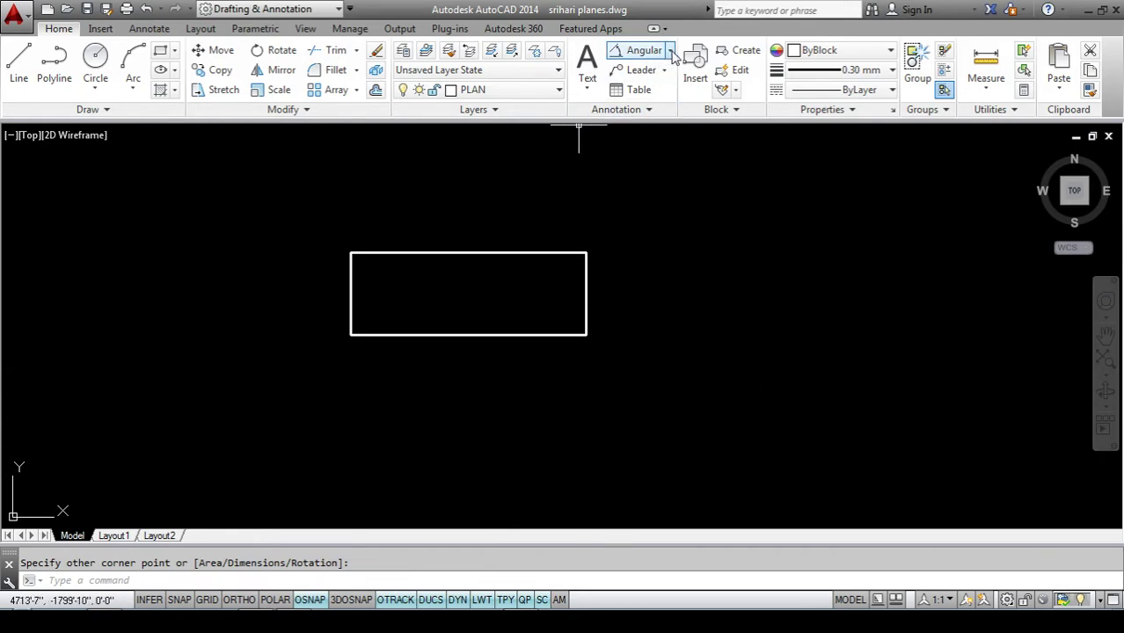
Step: Add a linear dimension of 31' above the rectangle's top edge, corner to corner
{"action": "left_click", "coordinate": [670, 53]}
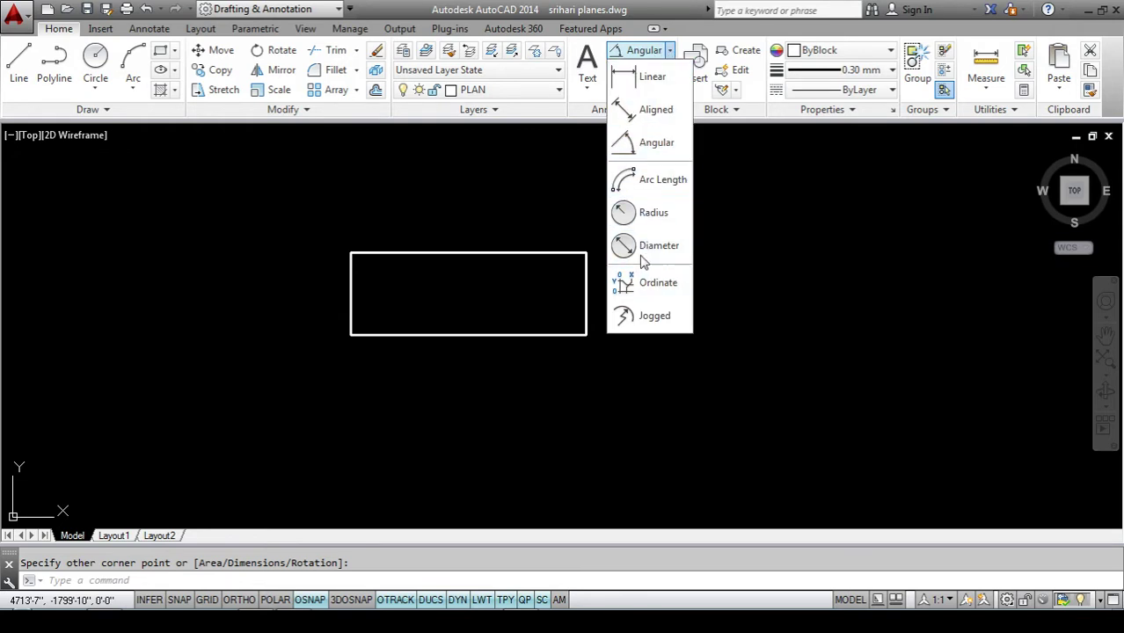
{"action": "left_click", "coordinate": [648, 81]}
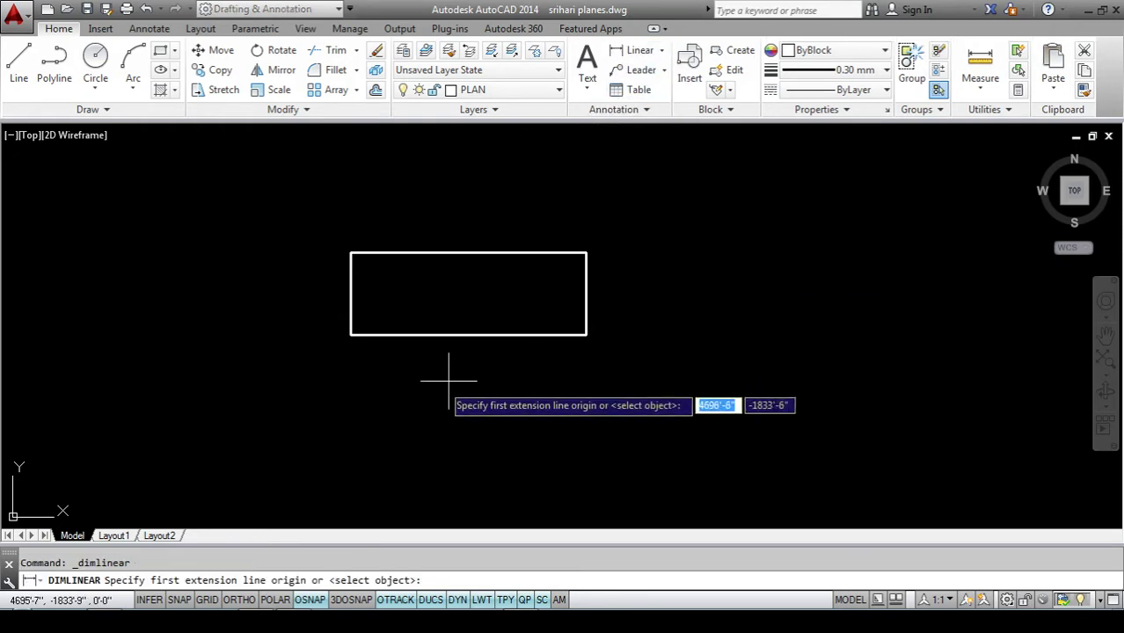
{"action": "left_click", "coordinate": [350, 253]}
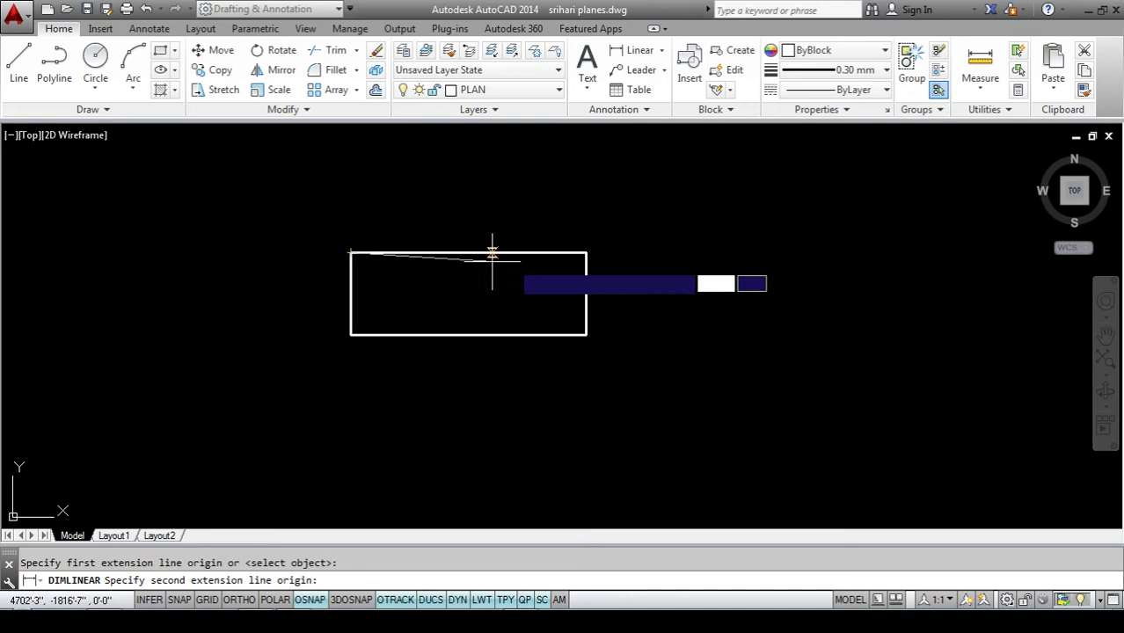
{"action": "left_click", "coordinate": [585, 252]}
{"action": "left_click", "coordinate": [543, 201]}
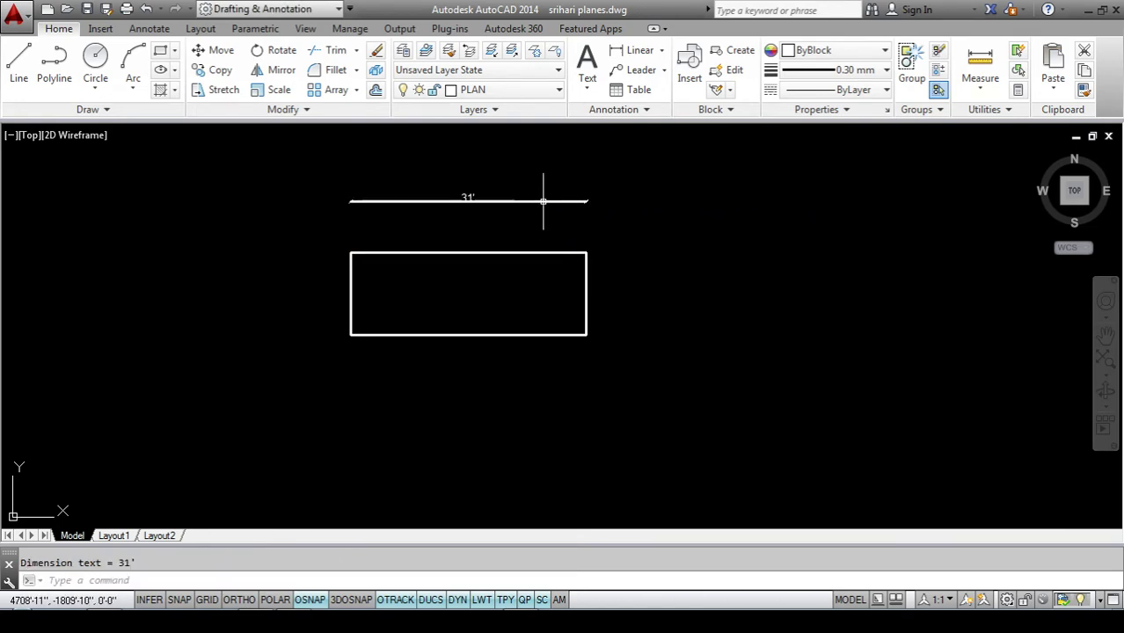
{"action": "scroll", "coordinate": [457, 197], "scroll_direction": "up", "scroll_amount": 4}
{"action": "scroll", "coordinate": [492, 199], "scroll_direction": "up", "scroll_amount": 2}
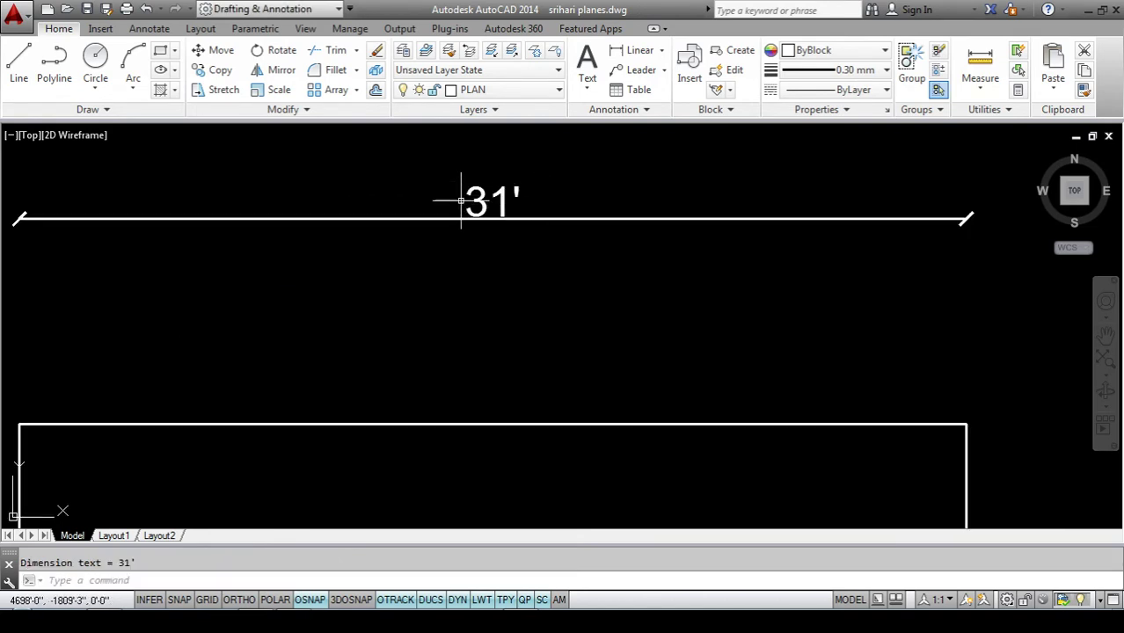
{"action": "scroll", "coordinate": [490, 200], "scroll_direction": "down", "scroll_amount": 4}
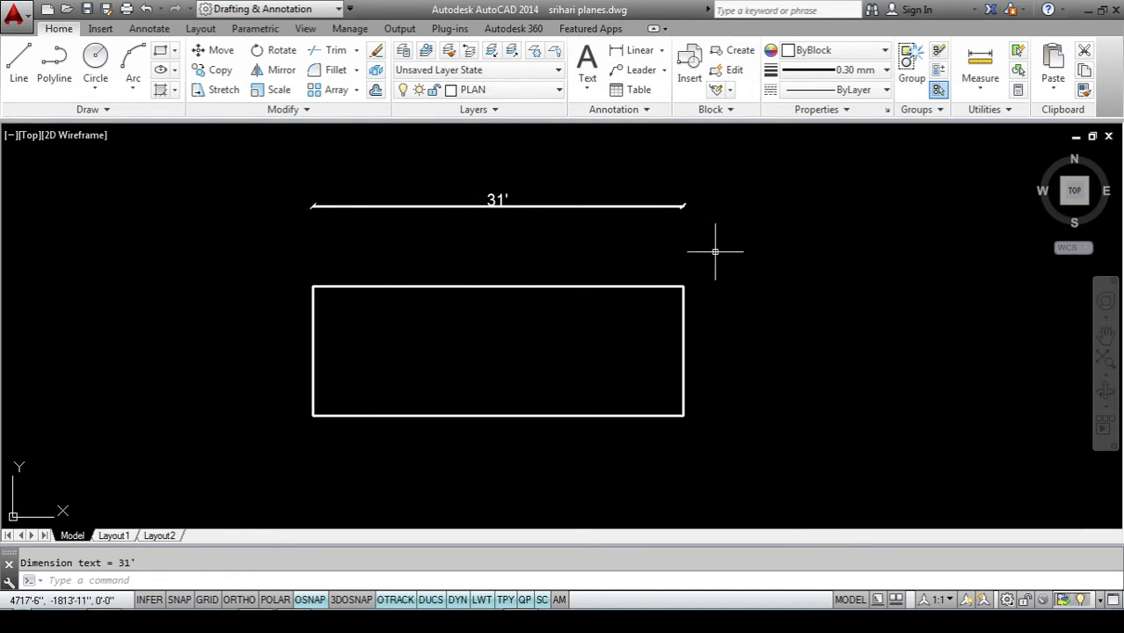
{"action": "scroll", "coordinate": [563, 312], "scroll_direction": "down", "scroll_amount": 1}
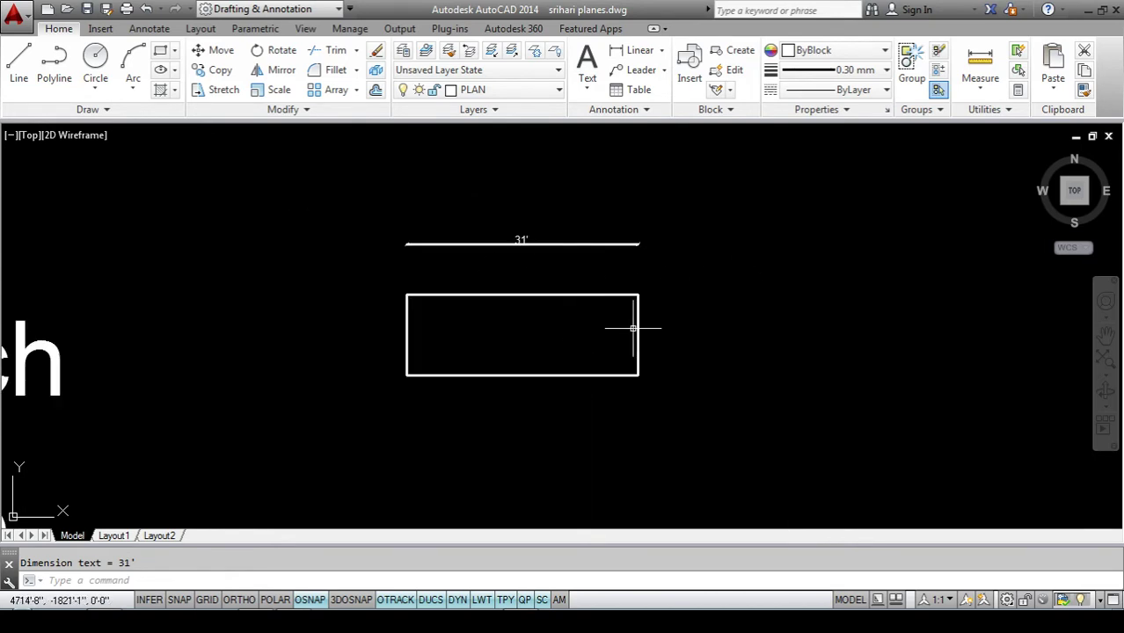
{"action": "scroll", "coordinate": [675, 335], "scroll_direction": "up", "scroll_amount": 1}
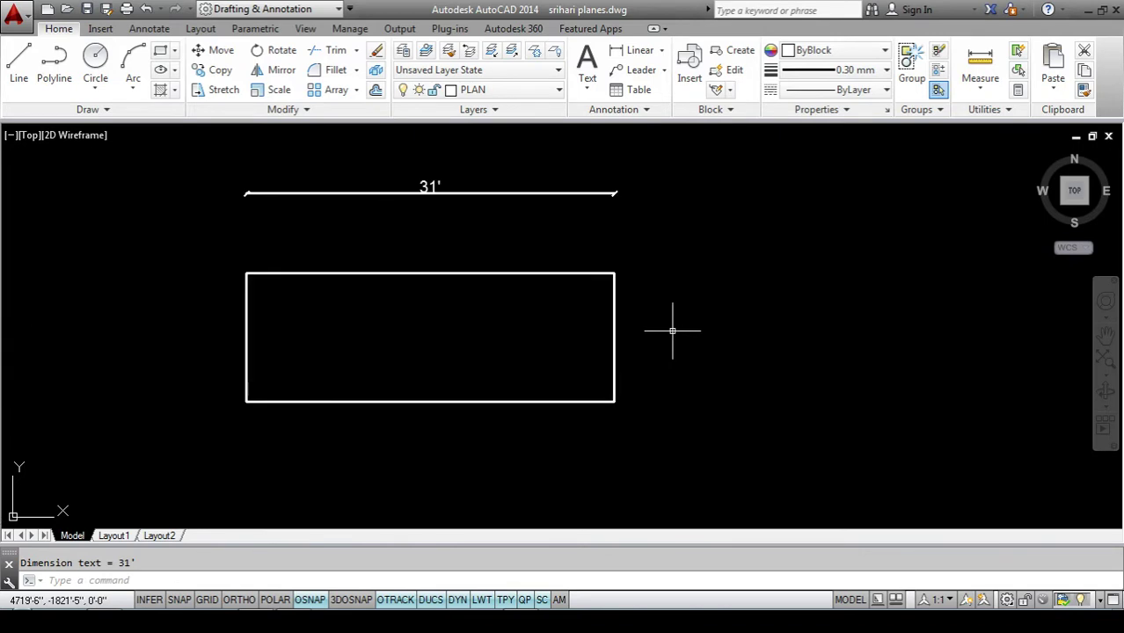
Step: Draw a vertical line to the right of the rectangle with Ortho on
{"action": "left_click", "coordinate": [28, 54]}
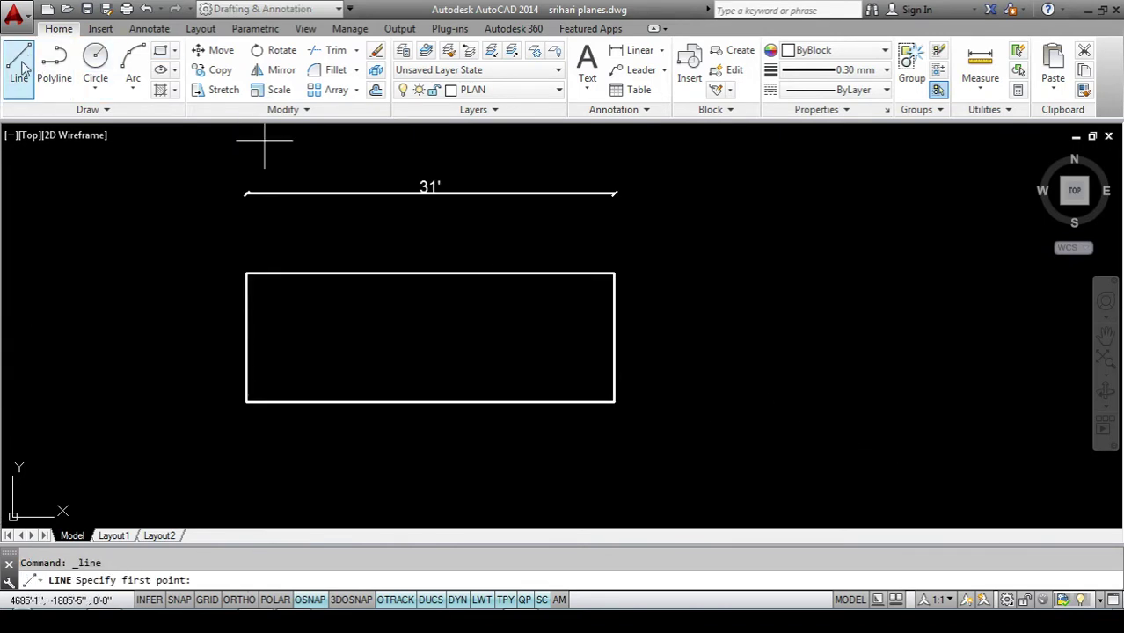
{"action": "left_click", "coordinate": [807, 222]}
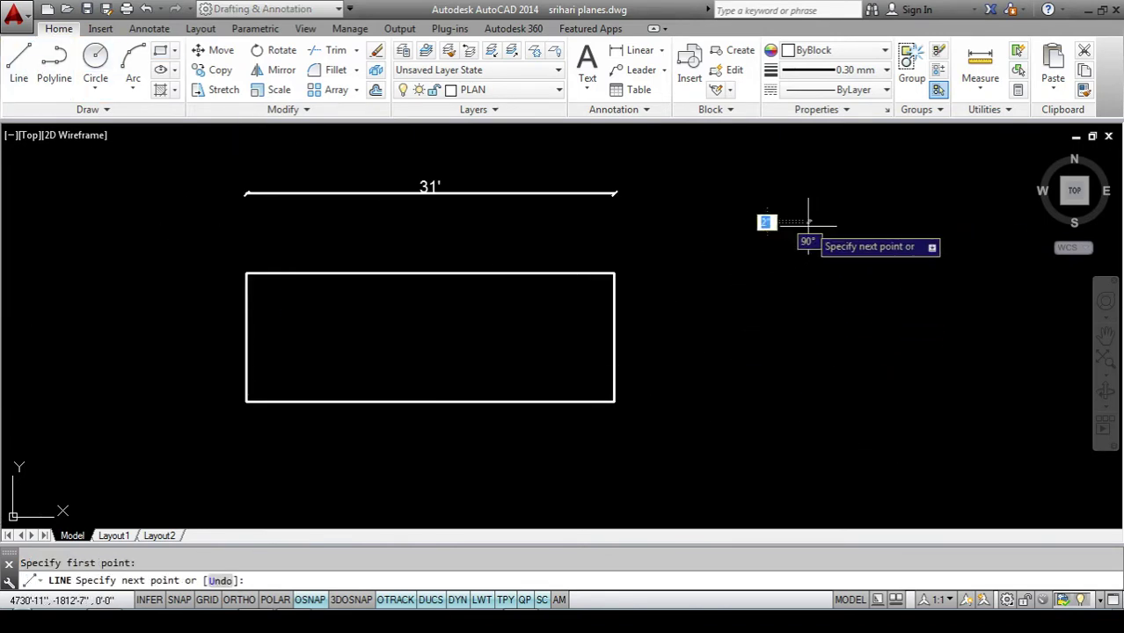
{"action": "left_click", "coordinate": [239, 601]}
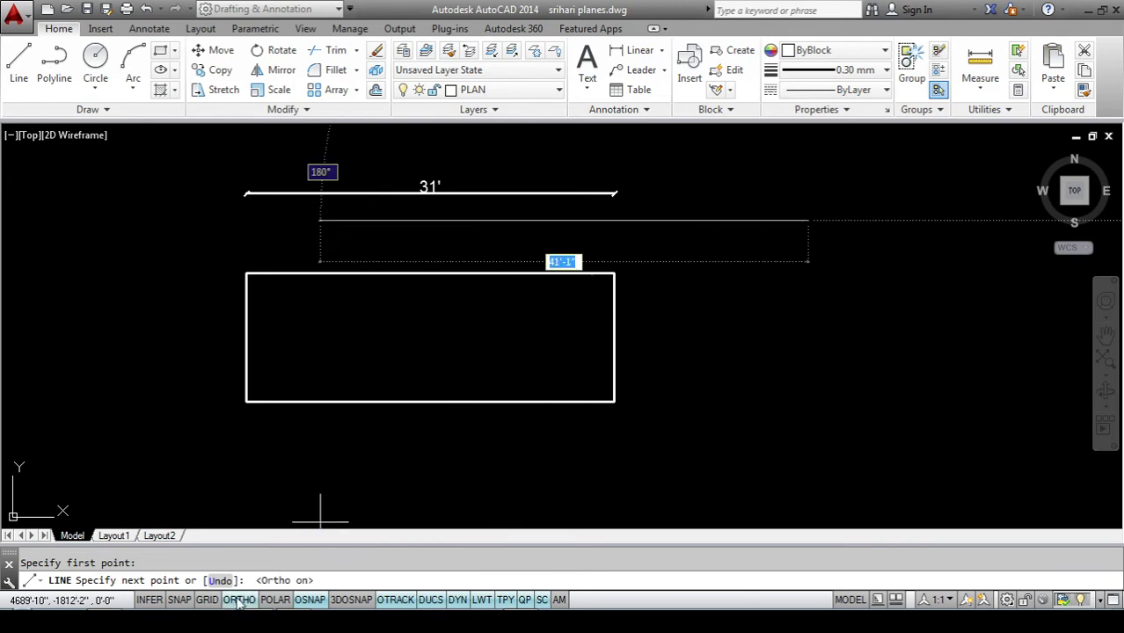
{"action": "left_click", "coordinate": [809, 492]}
{"action": "key", "text": "Return"}
{"action": "type", "text": "S"}
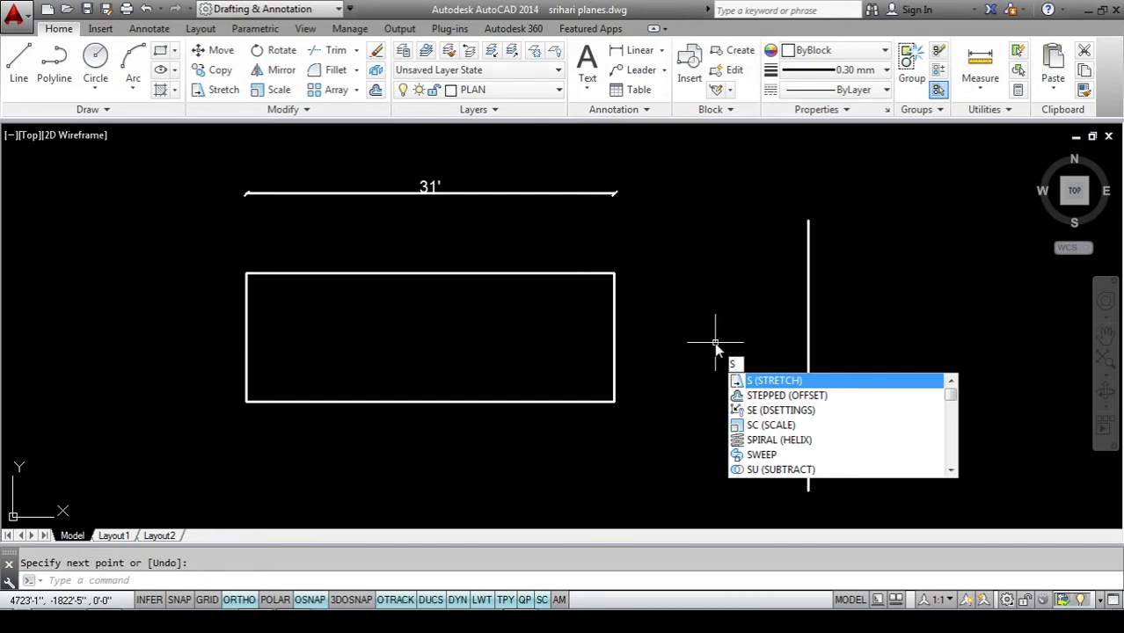
{"action": "key", "text": "Return"}
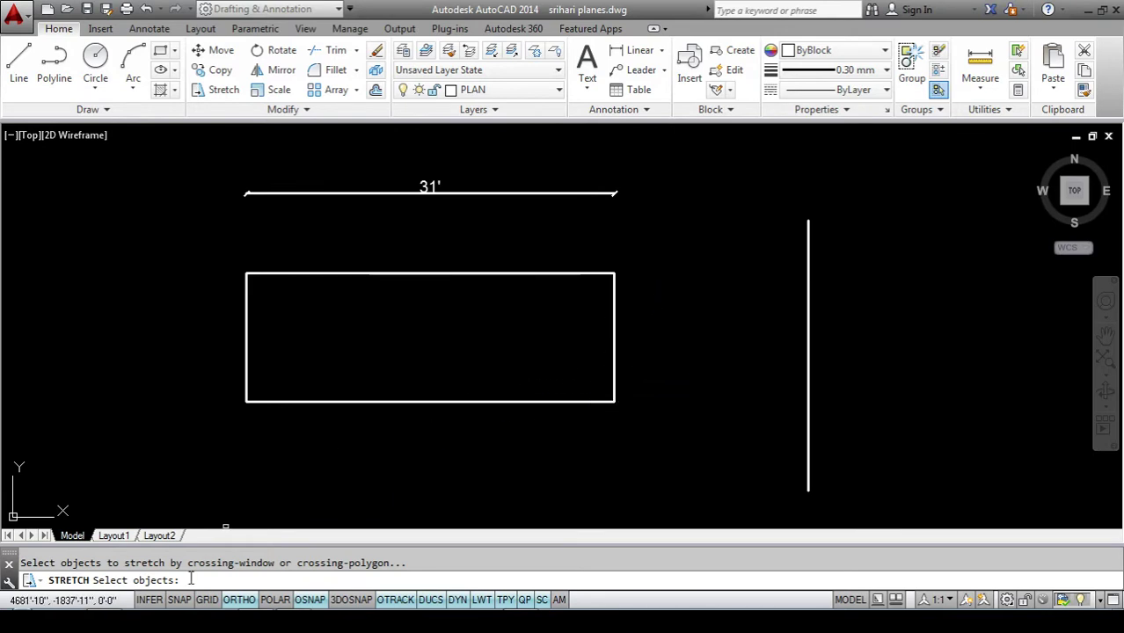
{"action": "left_click", "coordinate": [672, 235]}
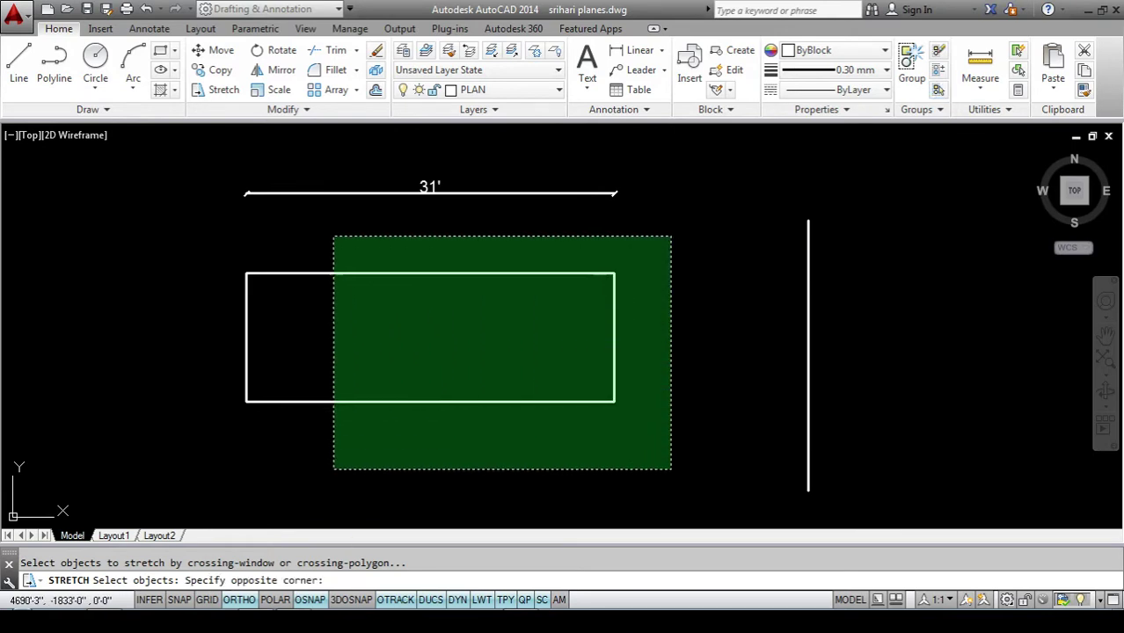
{"action": "left_click", "coordinate": [186, 469]}
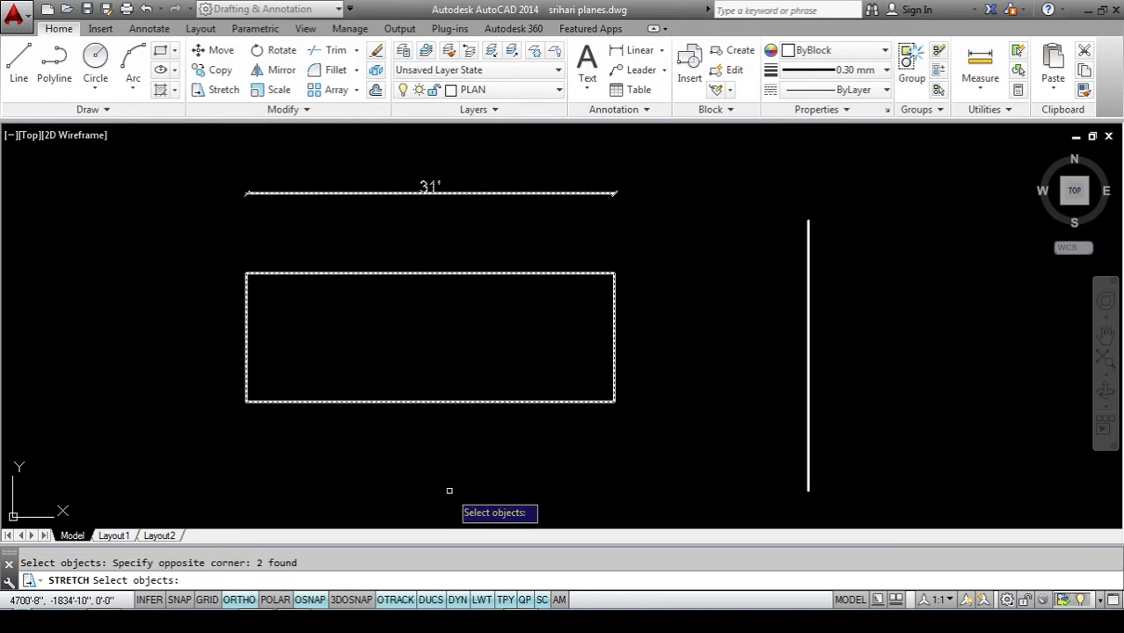
{"action": "key", "text": "Return"}
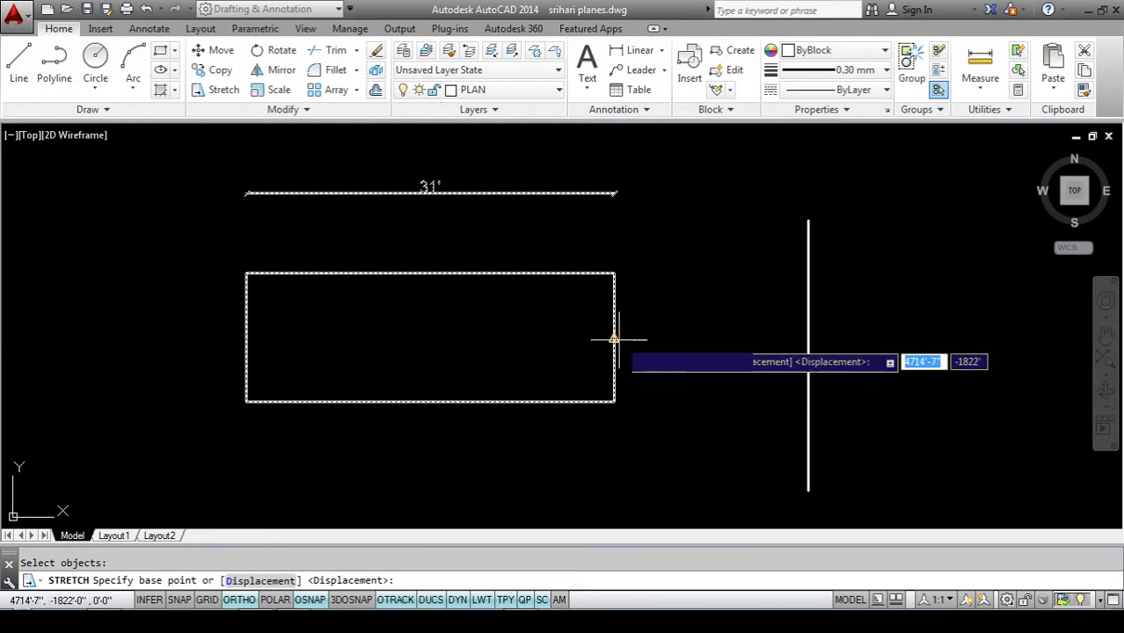
{"action": "left_click", "coordinate": [613, 338]}
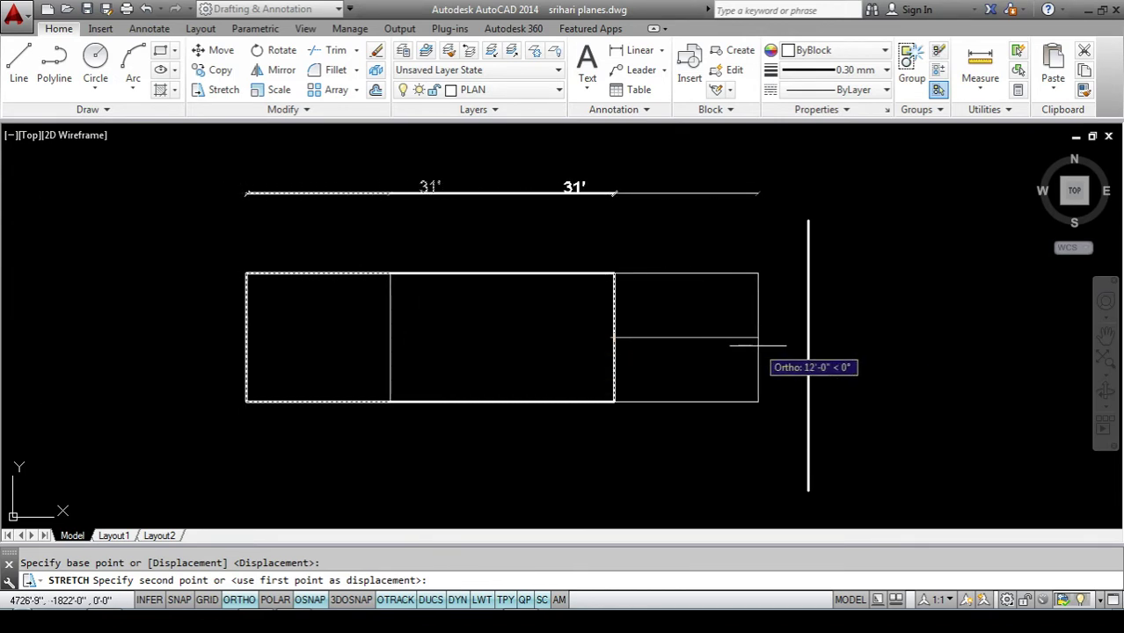
{"action": "left_click", "coordinate": [775, 344]}
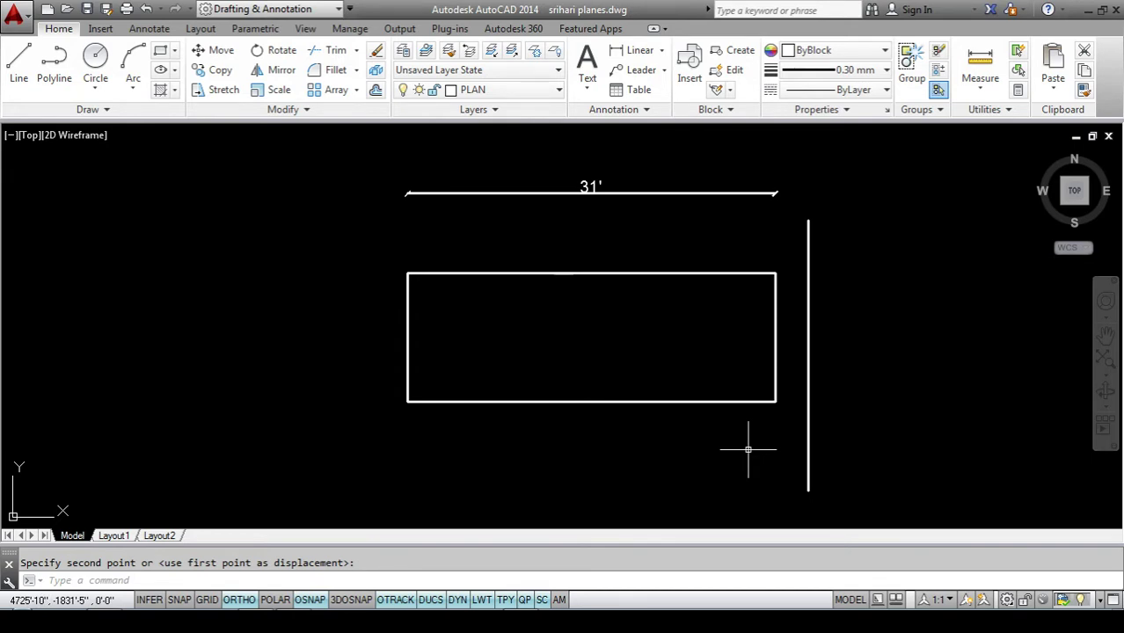
{"action": "key", "text": "ctrl+z"}
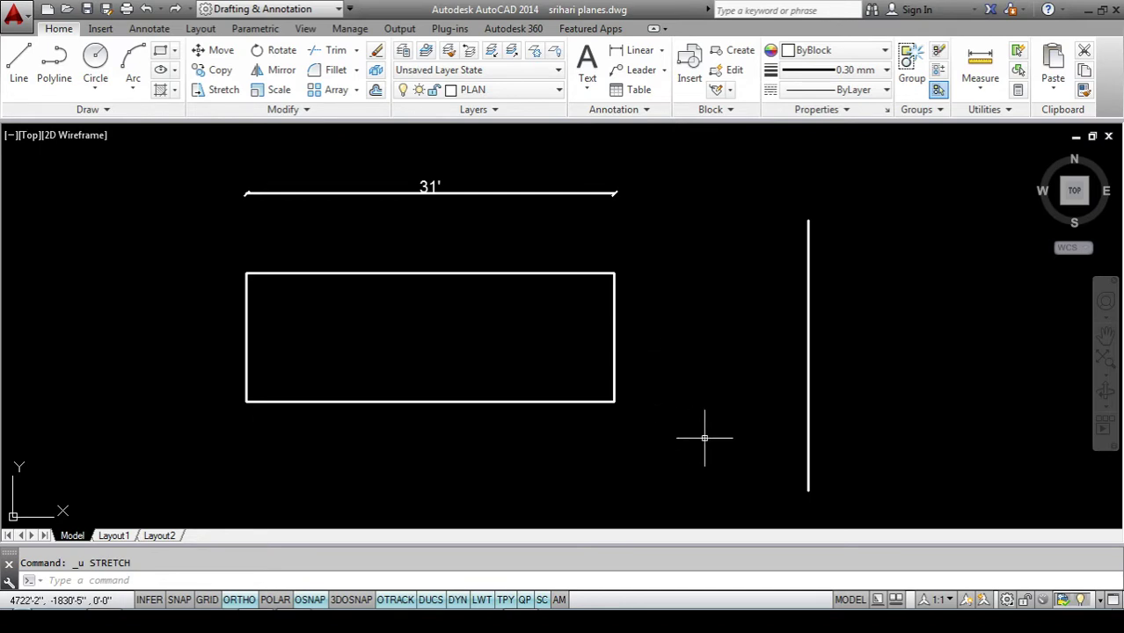
{"action": "type", "text": "S"}
Step: Stretch the rectangle's right edge past the vertical line, widening it to 50'-2"
{"action": "key", "text": "Return"}
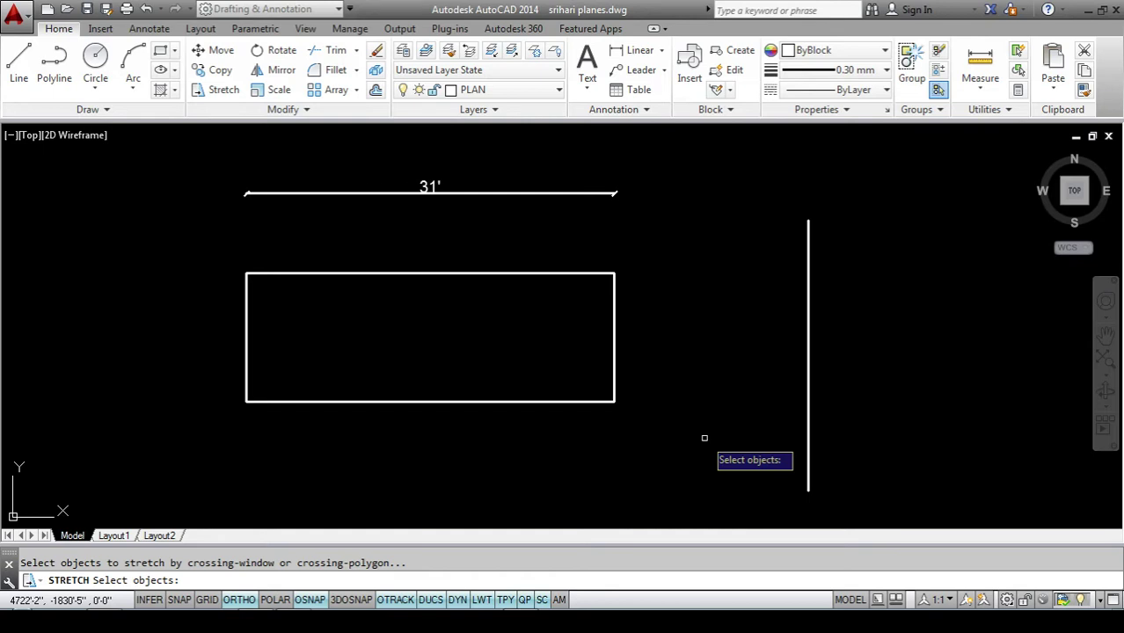
{"action": "left_click", "coordinate": [678, 224]}
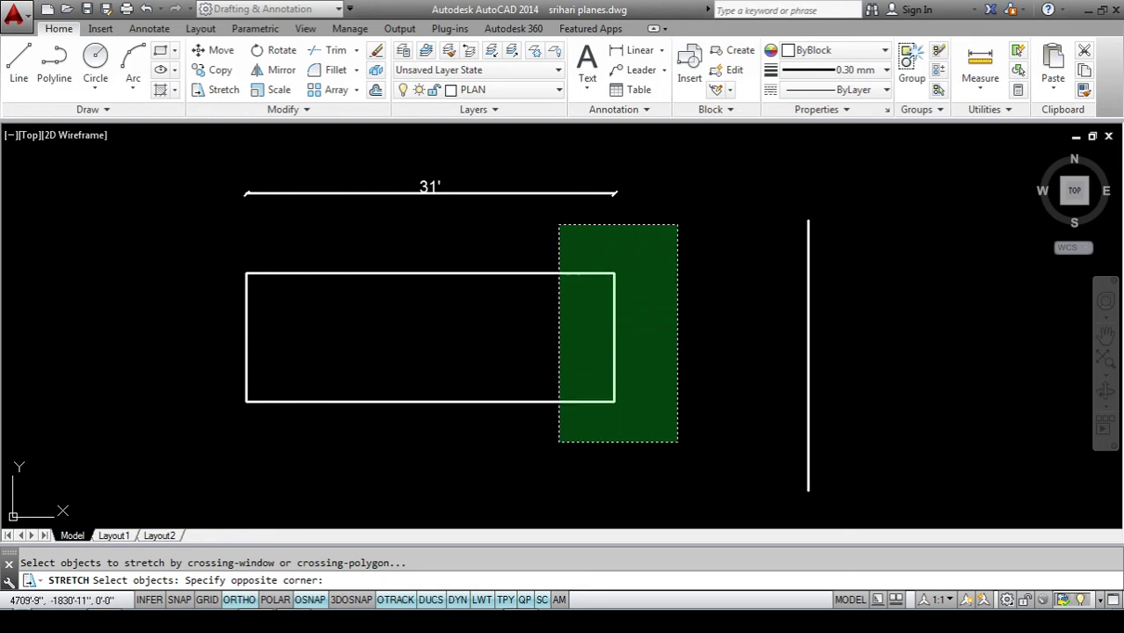
{"action": "left_click", "coordinate": [541, 490]}
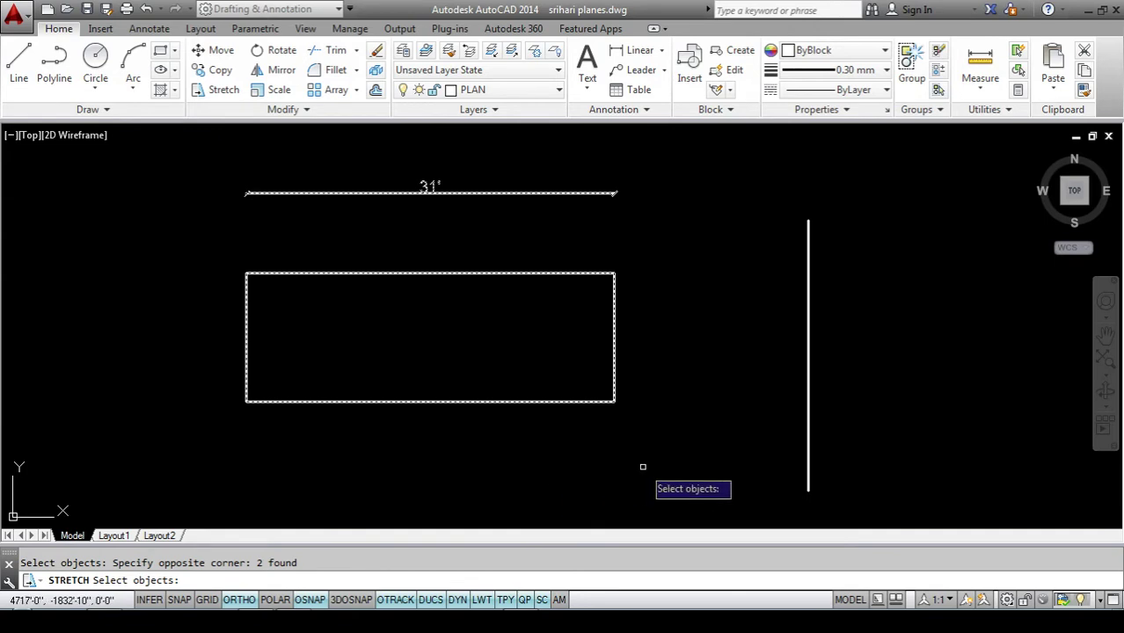
{"action": "key", "text": "Return"}
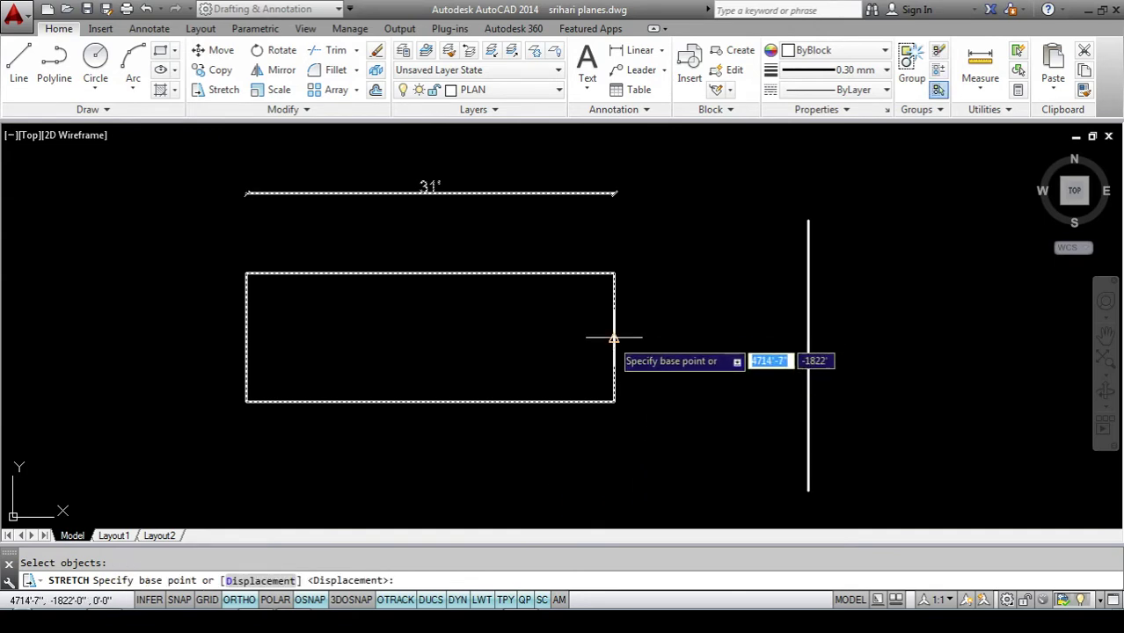
{"action": "left_click", "coordinate": [614, 338]}
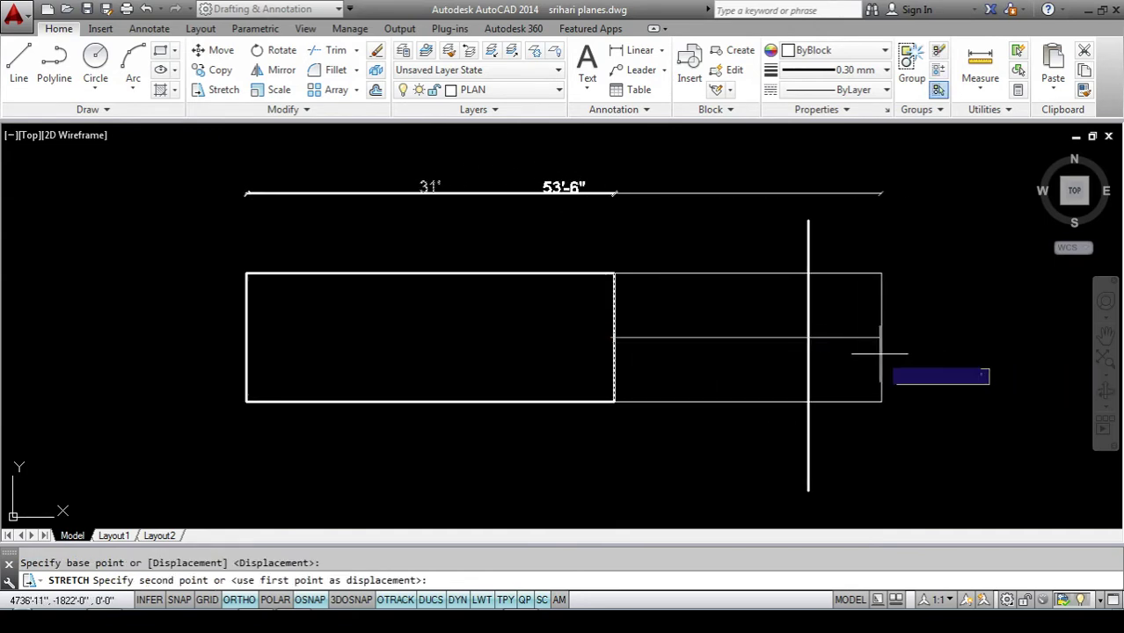
{"action": "left_click", "coordinate": [842, 350]}
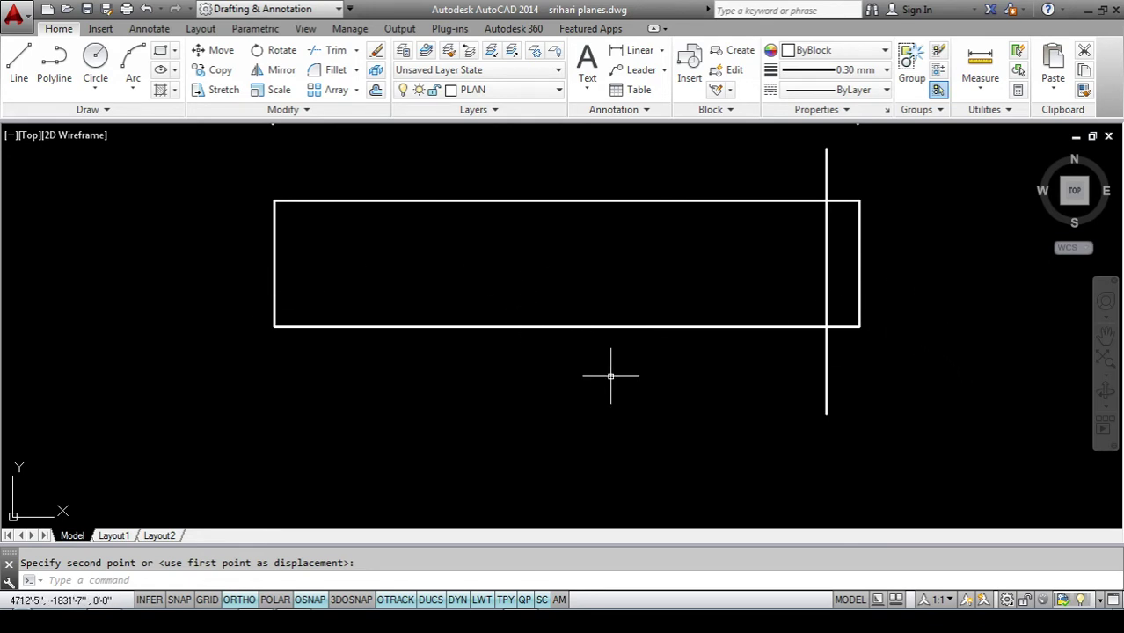
{"action": "type", "text": "S"}
Step: Stretch the rectangle's bottom edge downward to make it taller
{"action": "key", "text": "Return"}
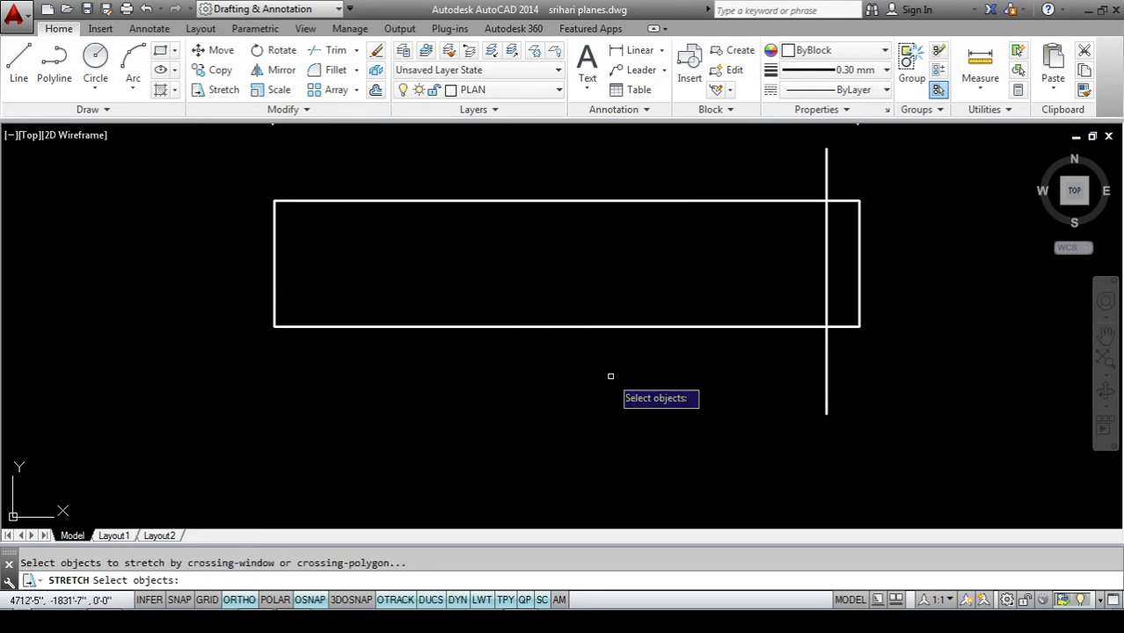
{"action": "left_click", "coordinate": [928, 299]}
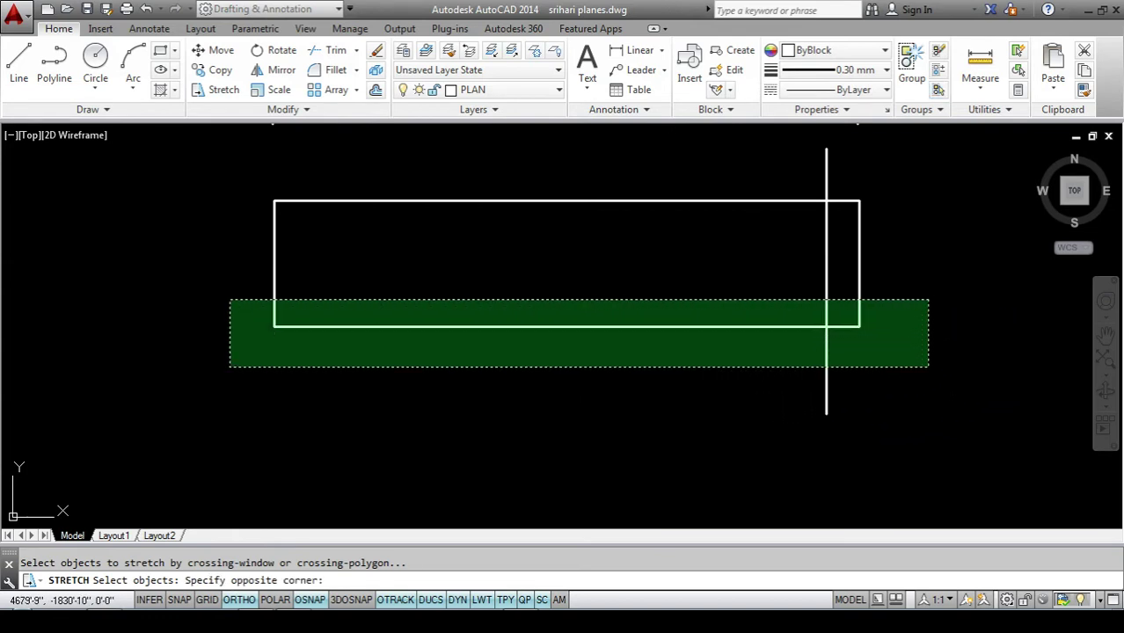
{"action": "left_click", "coordinate": [225, 370]}
{"action": "key", "text": "Return"}
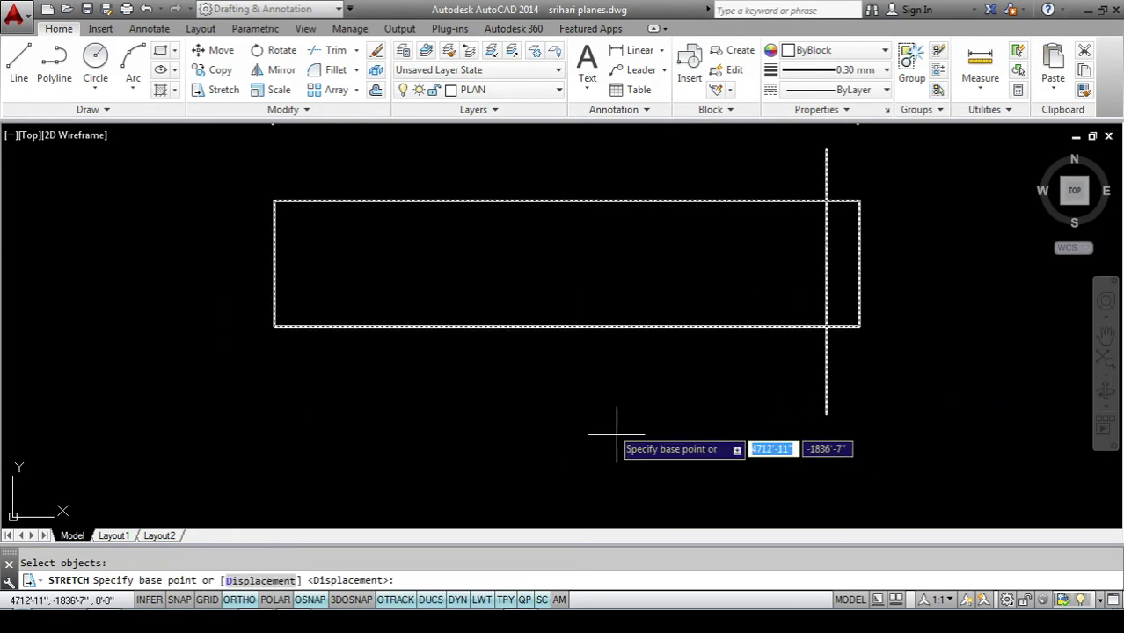
{"action": "left_click", "coordinate": [566, 326]}
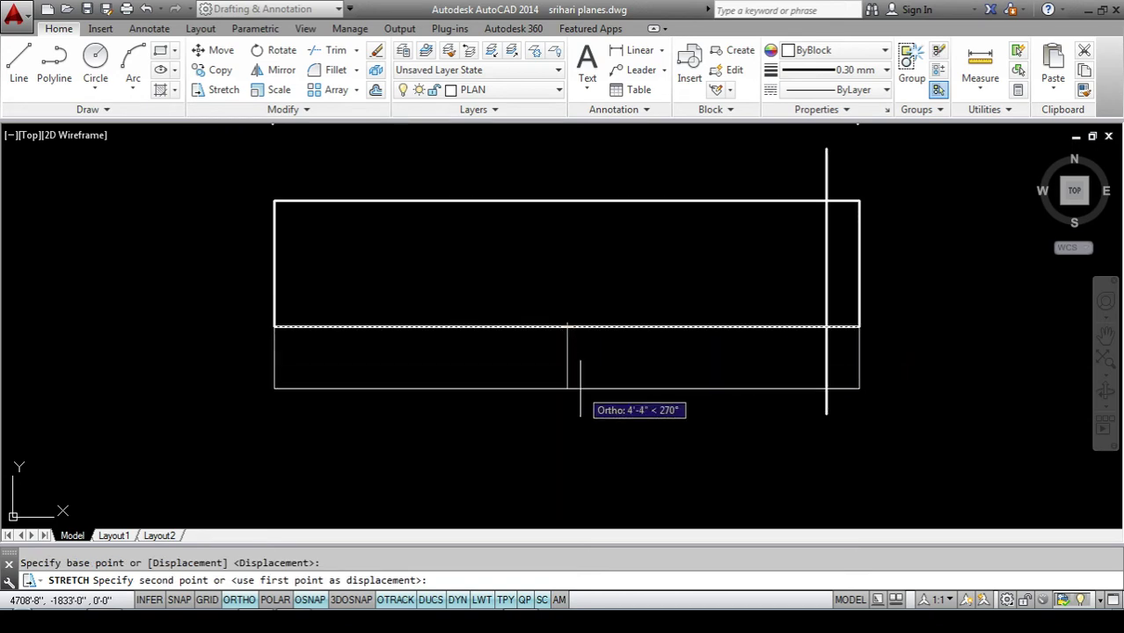
{"action": "left_click", "coordinate": [584, 447]}
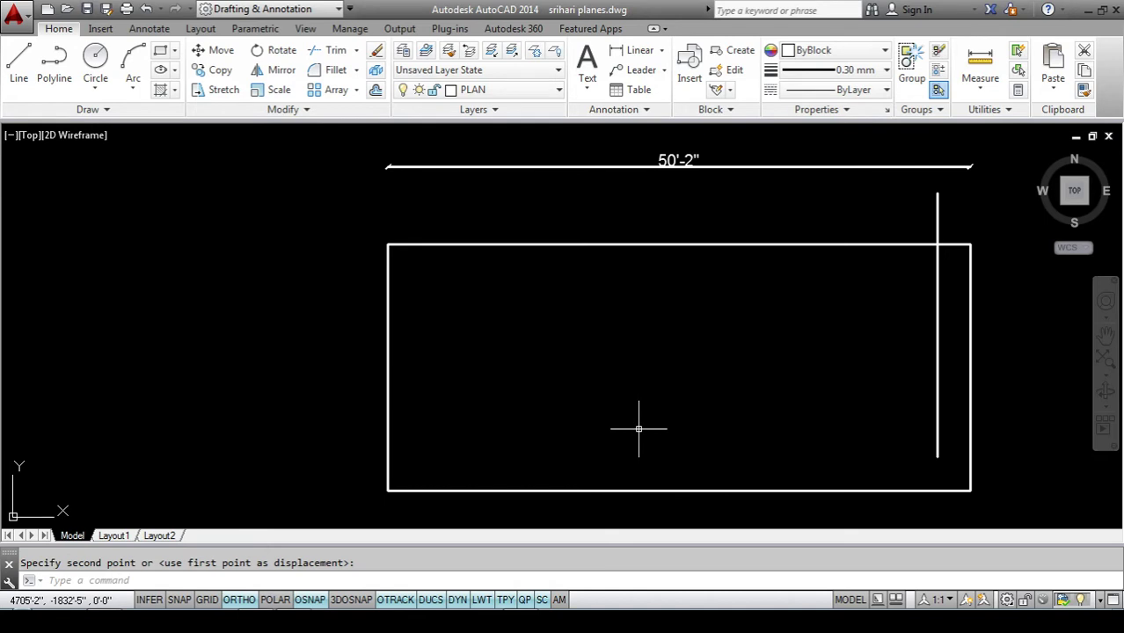
Step: Stretch the left edge leftward so the width dimension reads 62'-4"
{"action": "key", "text": "Return"}
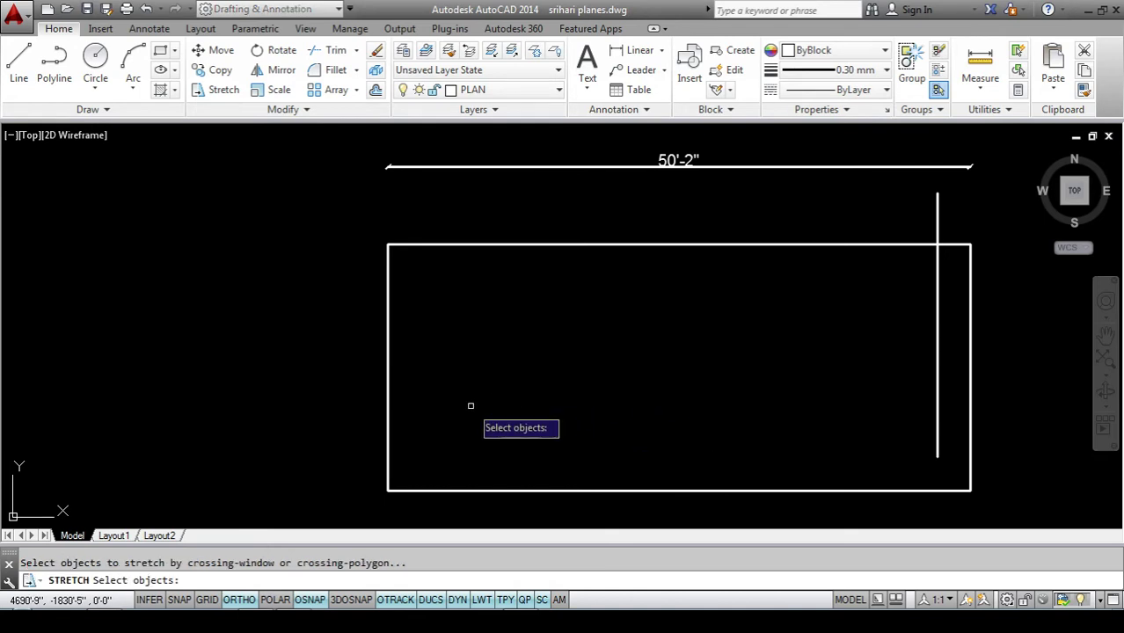
{"action": "left_click", "coordinate": [423, 218]}
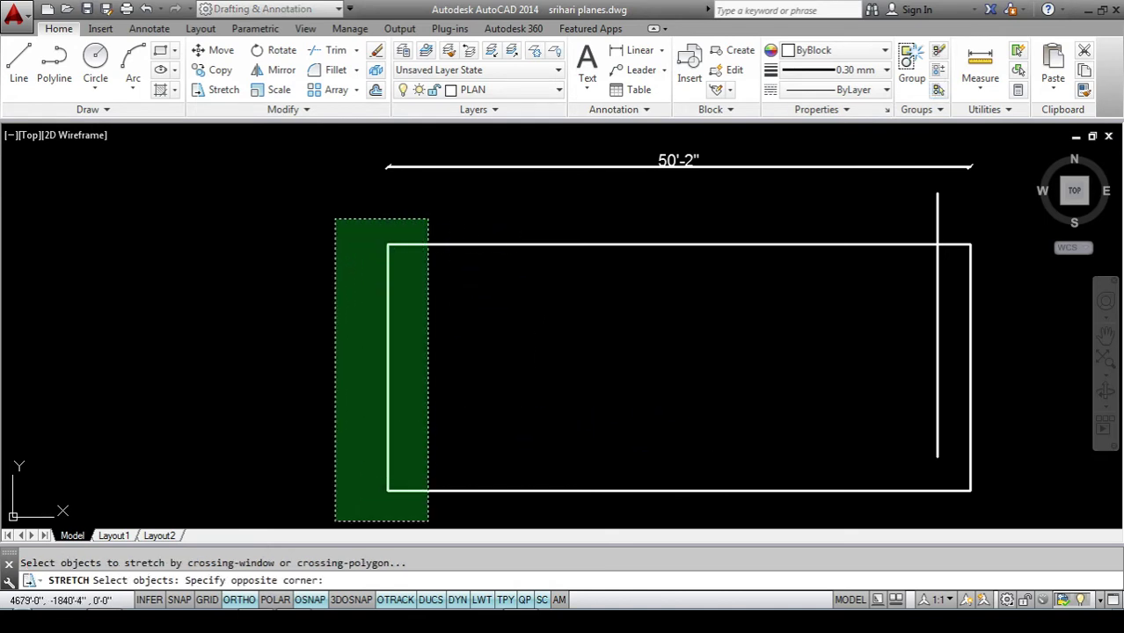
{"action": "left_click", "coordinate": [333, 541]}
{"action": "key", "text": "Return"}
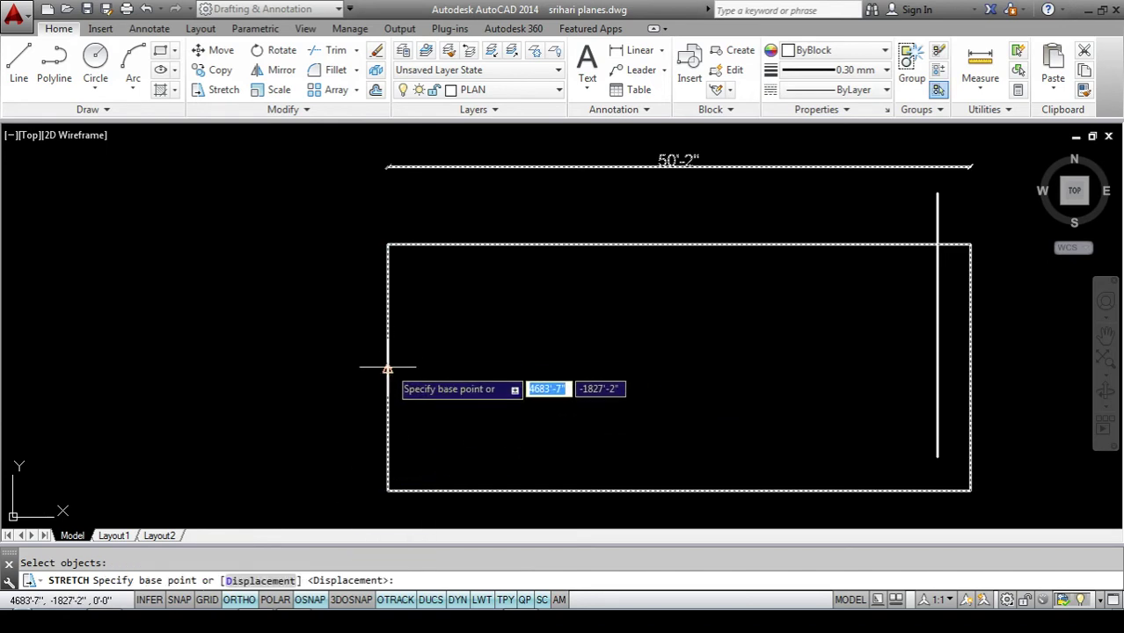
{"action": "left_click", "coordinate": [387, 369]}
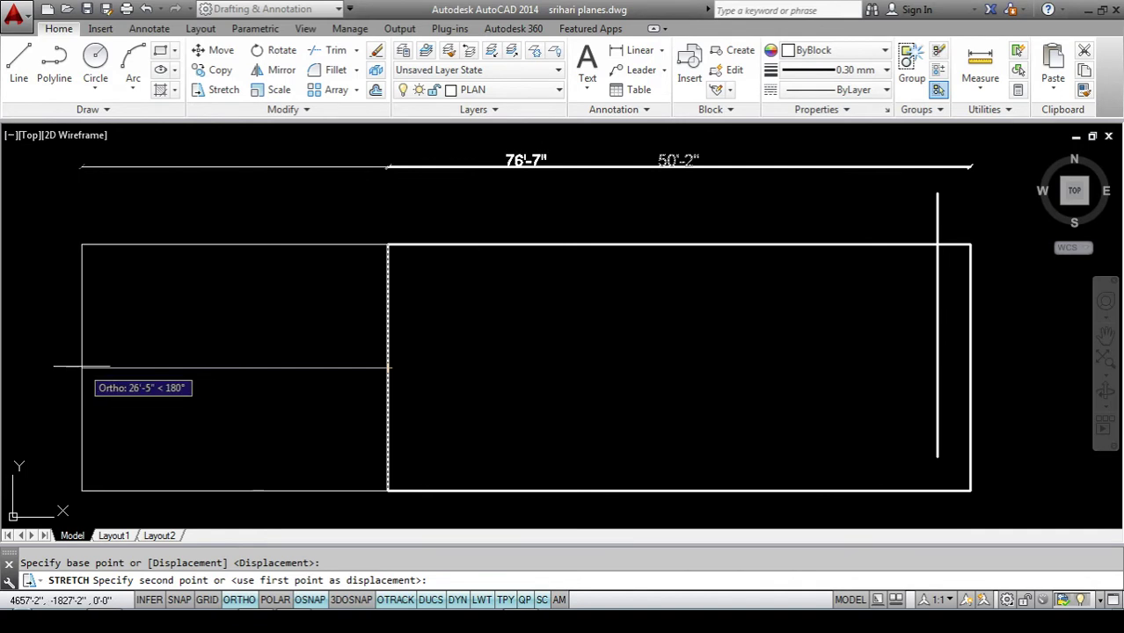
{"action": "left_click", "coordinate": [247, 375]}
{"action": "scroll", "coordinate": [655, 277], "scroll_direction": "down", "scroll_amount": 2}
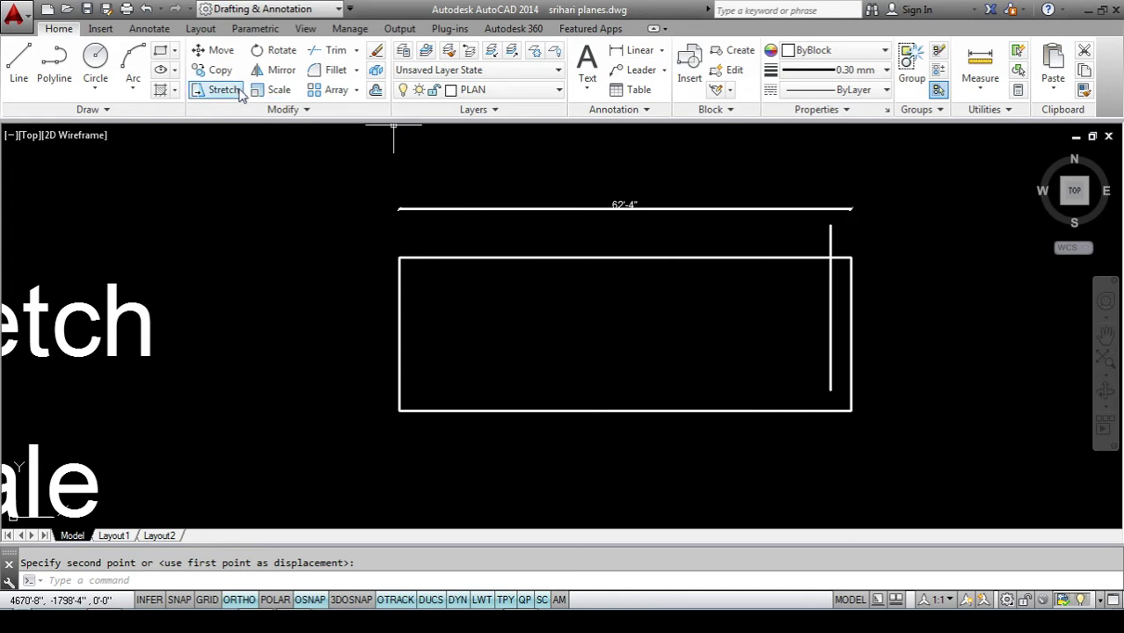
Step: Pan past the Stretch and Scale examples over to the large square room
{"action": "left_click", "coordinate": [1105, 335]}
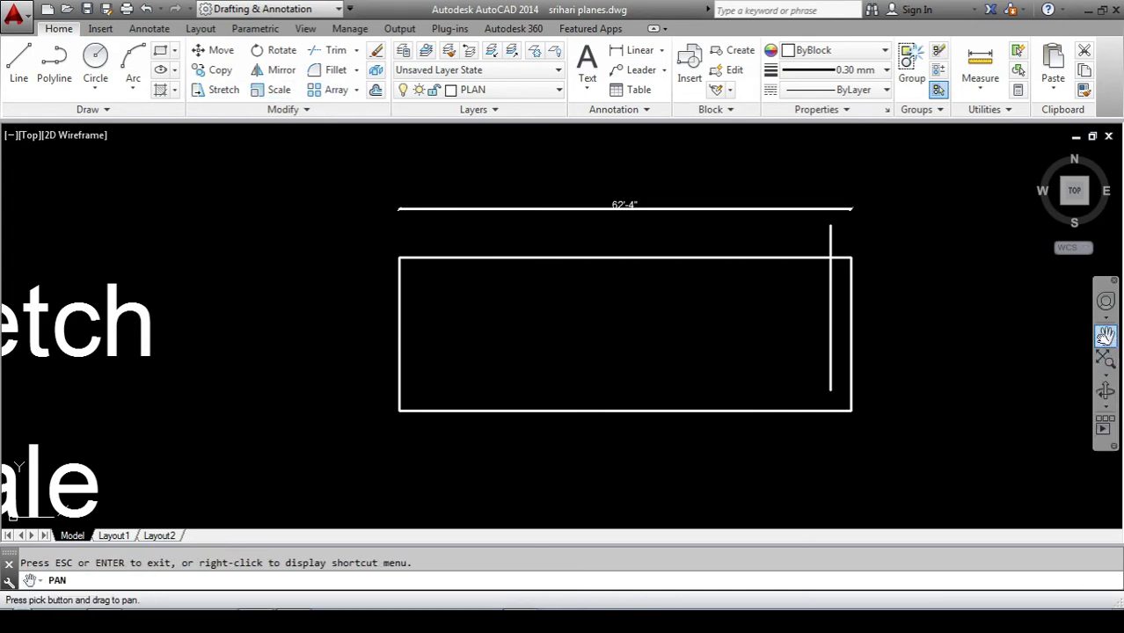
{"action": "left_click_drag", "start_coordinate": [778, 318], "coordinate": [162, 356]}
{"action": "scroll", "coordinate": [497, 340], "scroll_direction": "down", "scroll_amount": 4}
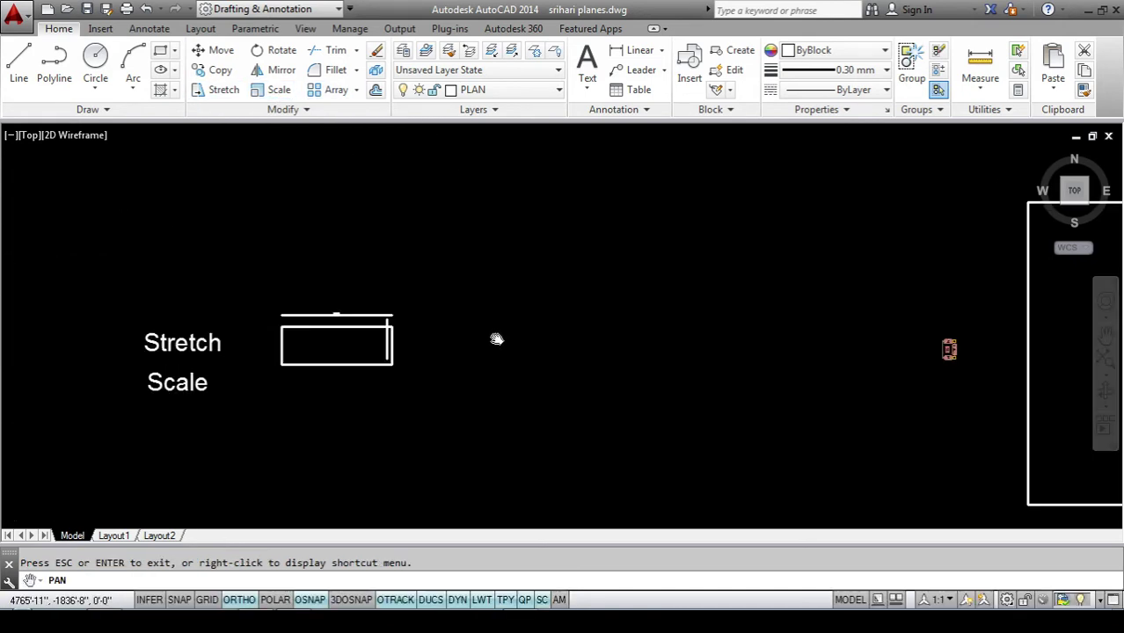
{"action": "left_click_drag", "start_coordinate": [823, 344], "coordinate": [313, 318]}
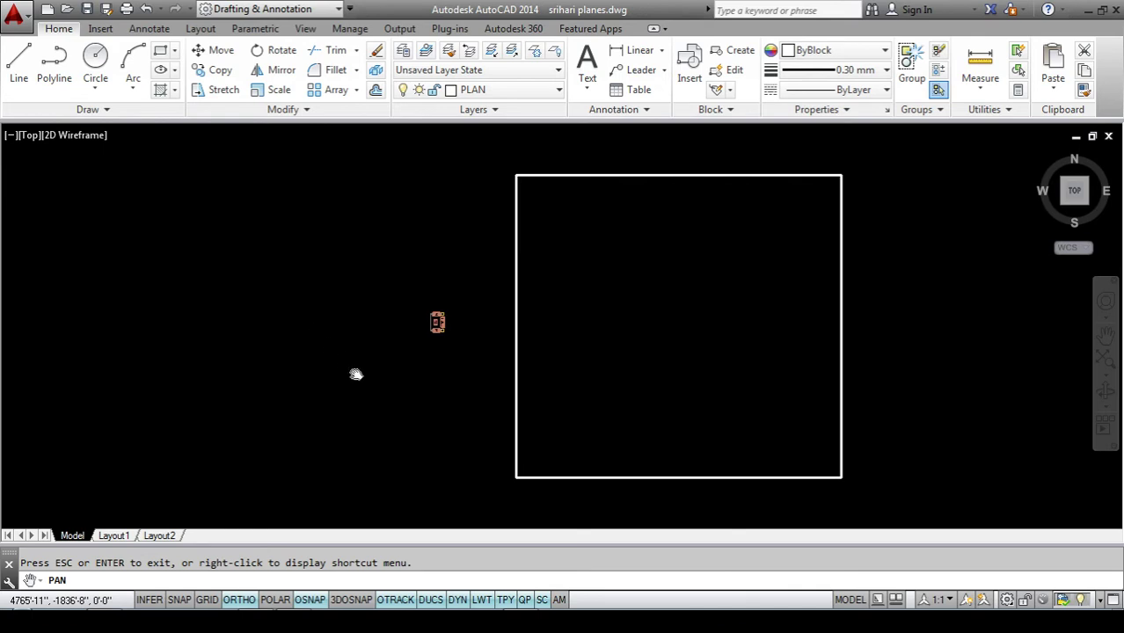
{"action": "key", "text": "Escape"}
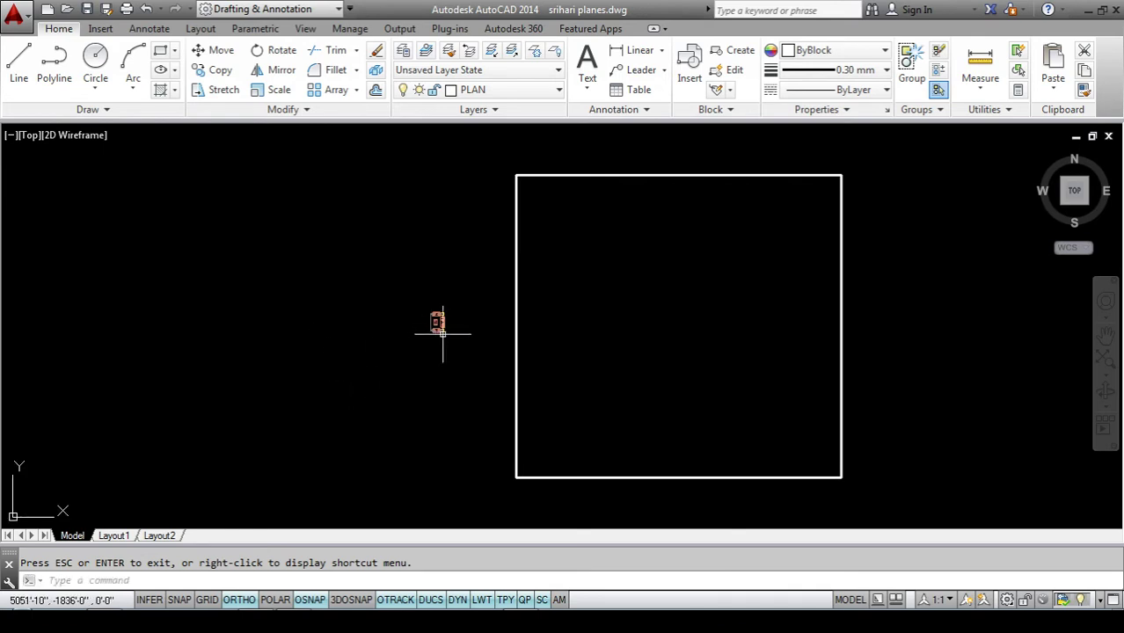
Step: Zoom in on the sofa-set block with its side tables and center table
{"action": "scroll", "coordinate": [422, 332], "scroll_direction": "up", "scroll_amount": 2}
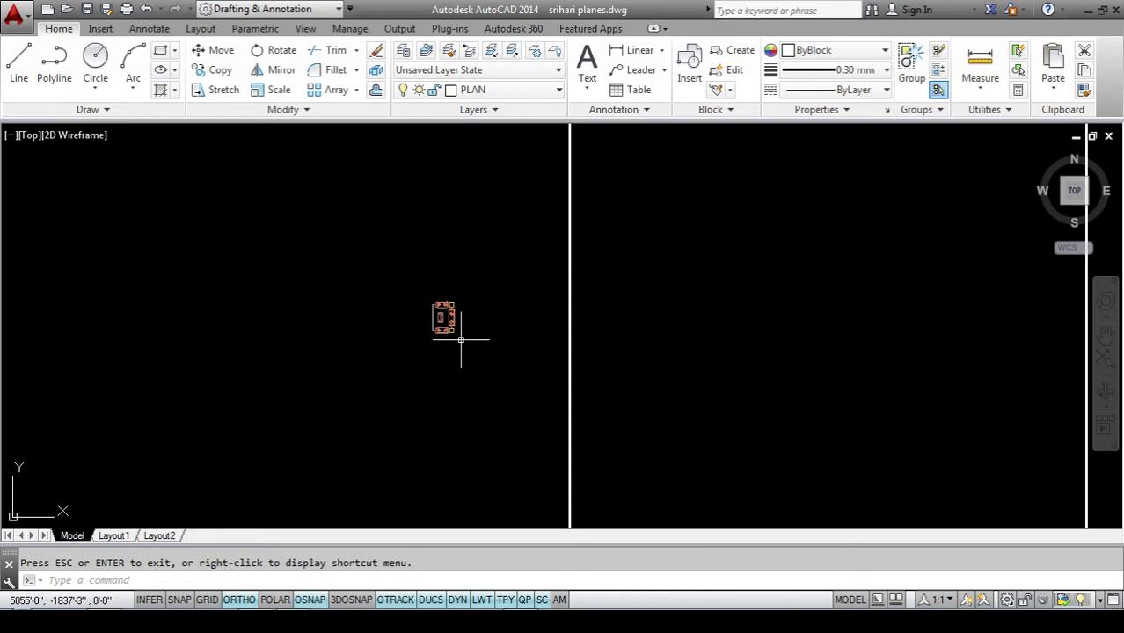
{"action": "scroll", "coordinate": [460, 339], "scroll_direction": "down", "scroll_amount": 1}
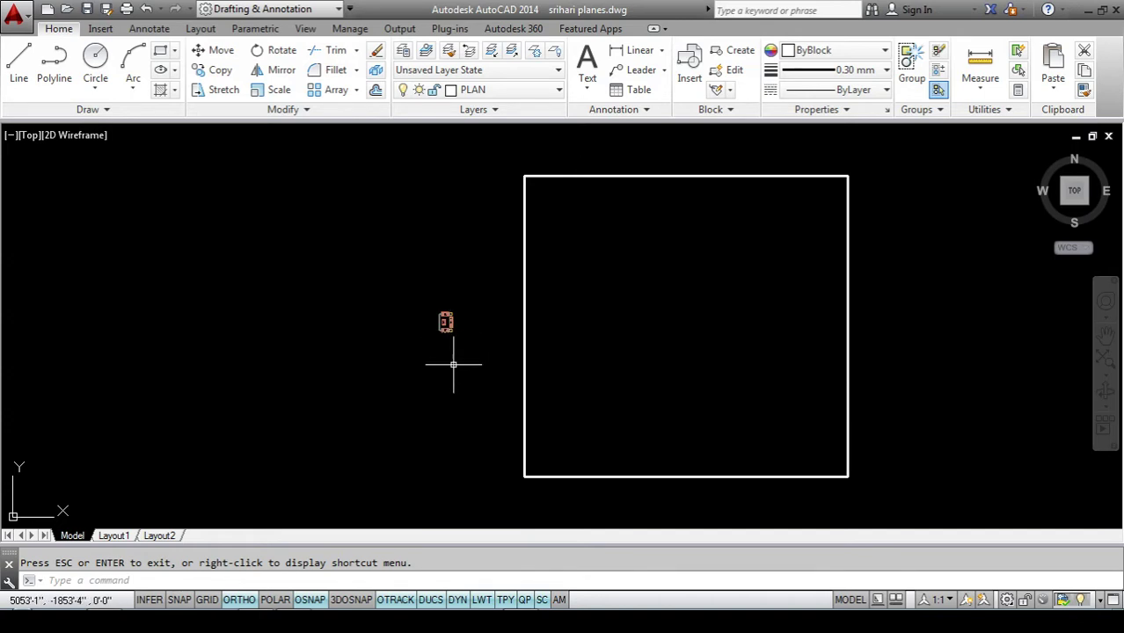
{"action": "scroll", "coordinate": [436, 339], "scroll_direction": "up", "scroll_amount": 5}
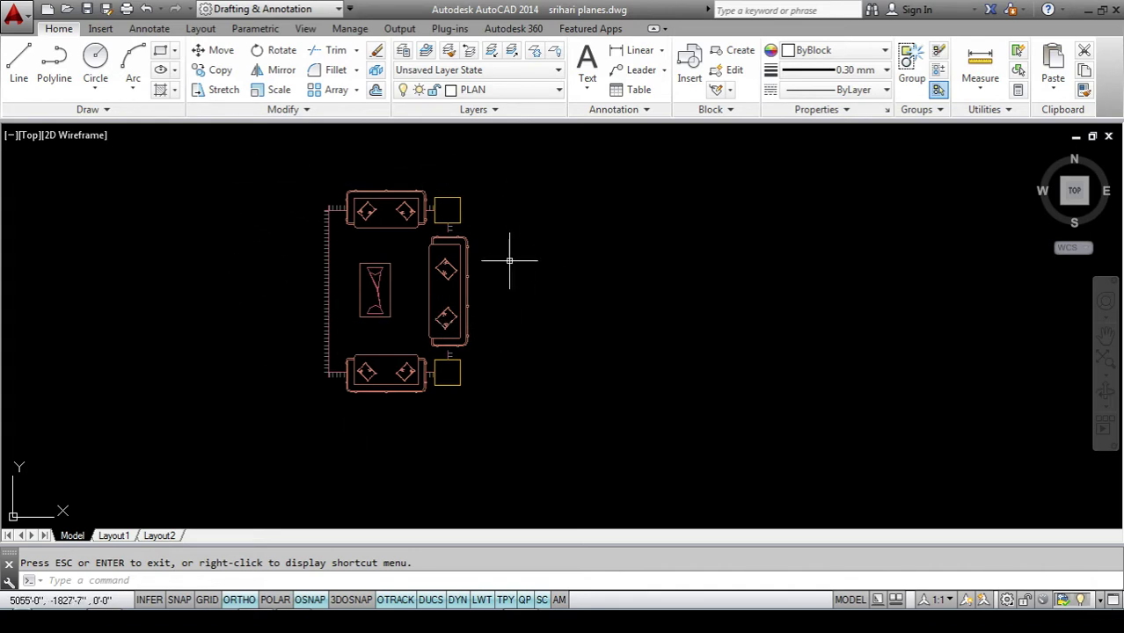
{"action": "scroll", "coordinate": [449, 233], "scroll_direction": "down", "scroll_amount": 2}
{"action": "scroll", "coordinate": [453, 245], "scroll_direction": "down", "scroll_amount": 2}
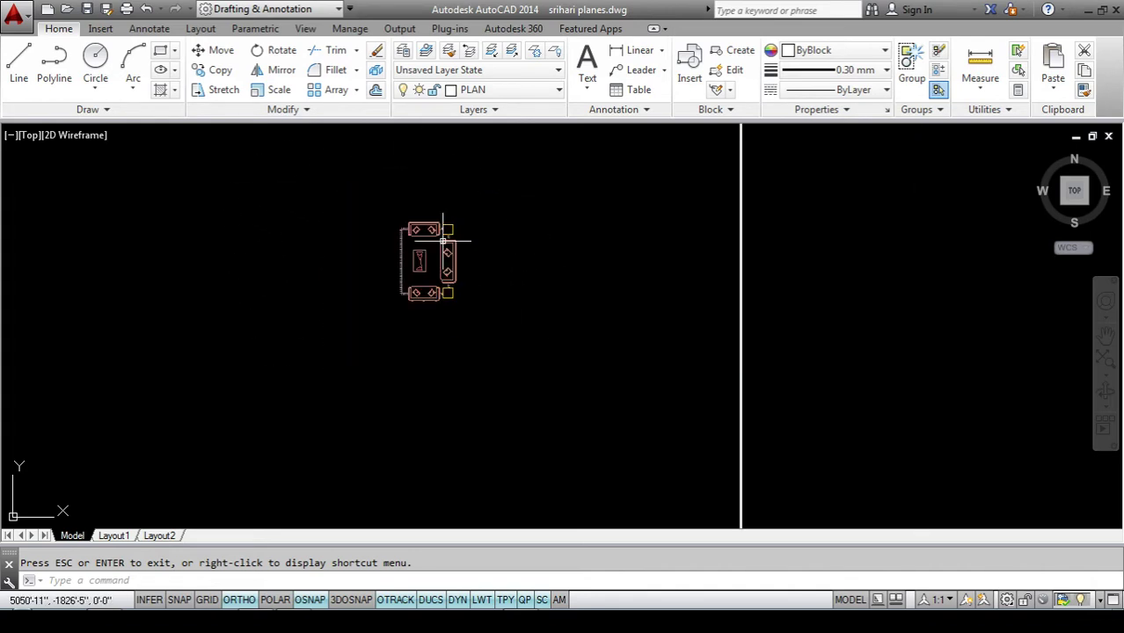
{"action": "scroll", "coordinate": [454, 247], "scroll_direction": "down", "scroll_amount": 2}
{"action": "scroll", "coordinate": [487, 270], "scroll_direction": "down", "scroll_amount": 2}
{"action": "scroll", "coordinate": [484, 269], "scroll_direction": "up", "scroll_amount": 1}
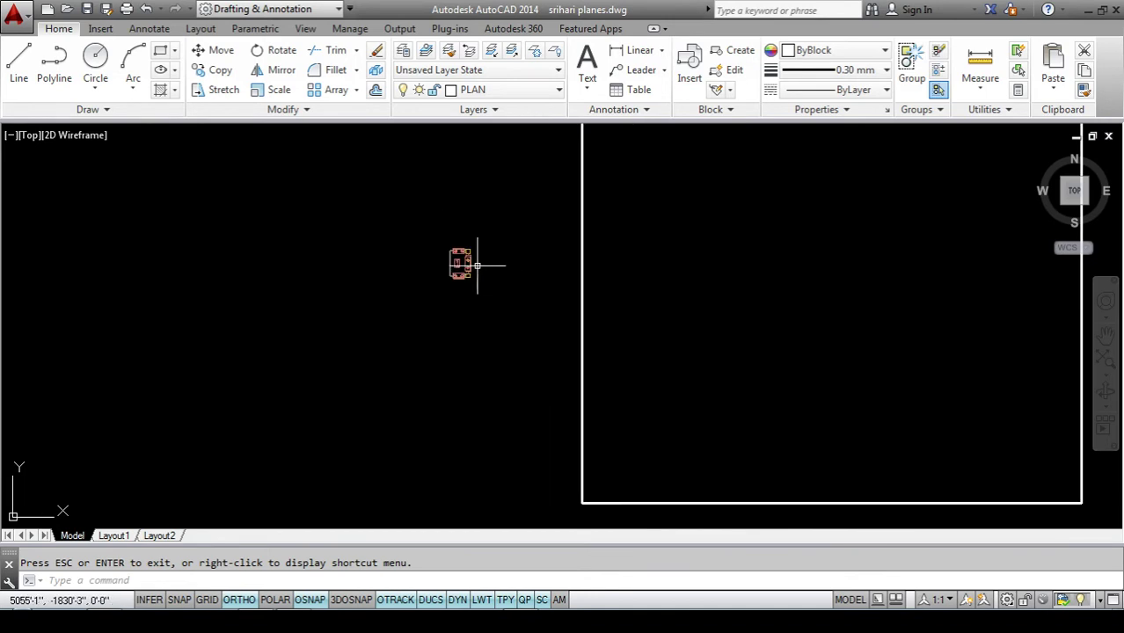
{"action": "scroll", "coordinate": [467, 262], "scroll_direction": "down", "scroll_amount": 2}
{"action": "scroll", "coordinate": [500, 191], "scroll_direction": "up", "scroll_amount": 1}
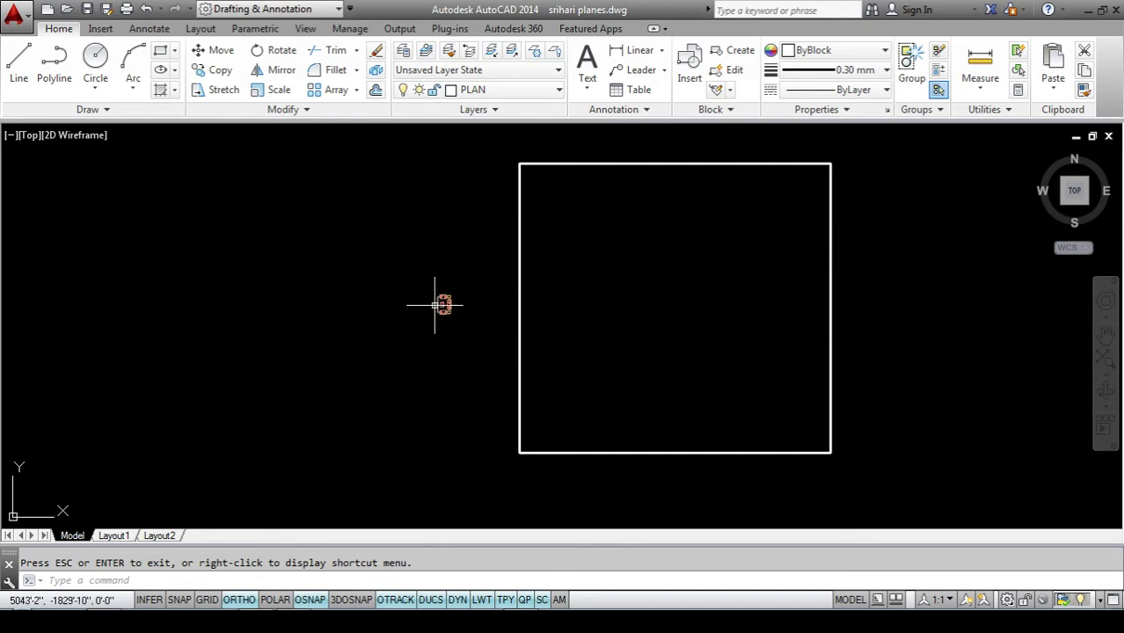
{"action": "scroll", "coordinate": [439, 304], "scroll_direction": "up", "scroll_amount": 4}
{"action": "scroll", "coordinate": [431, 268], "scroll_direction": "down", "scroll_amount": 2}
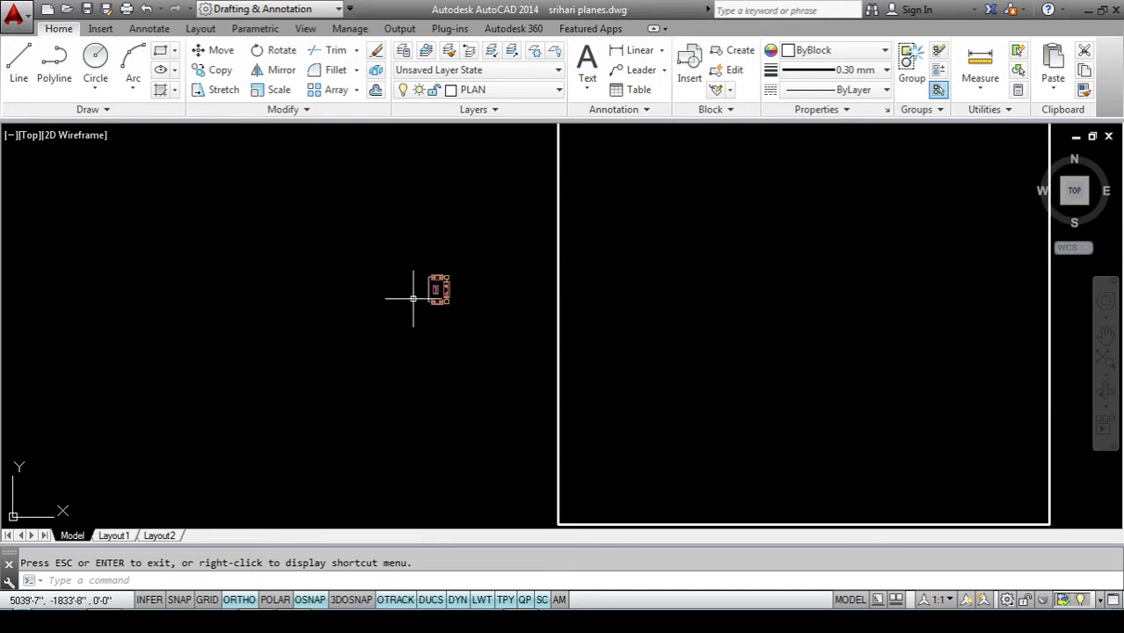
{"action": "scroll", "coordinate": [409, 288], "scroll_direction": "up", "scroll_amount": 3}
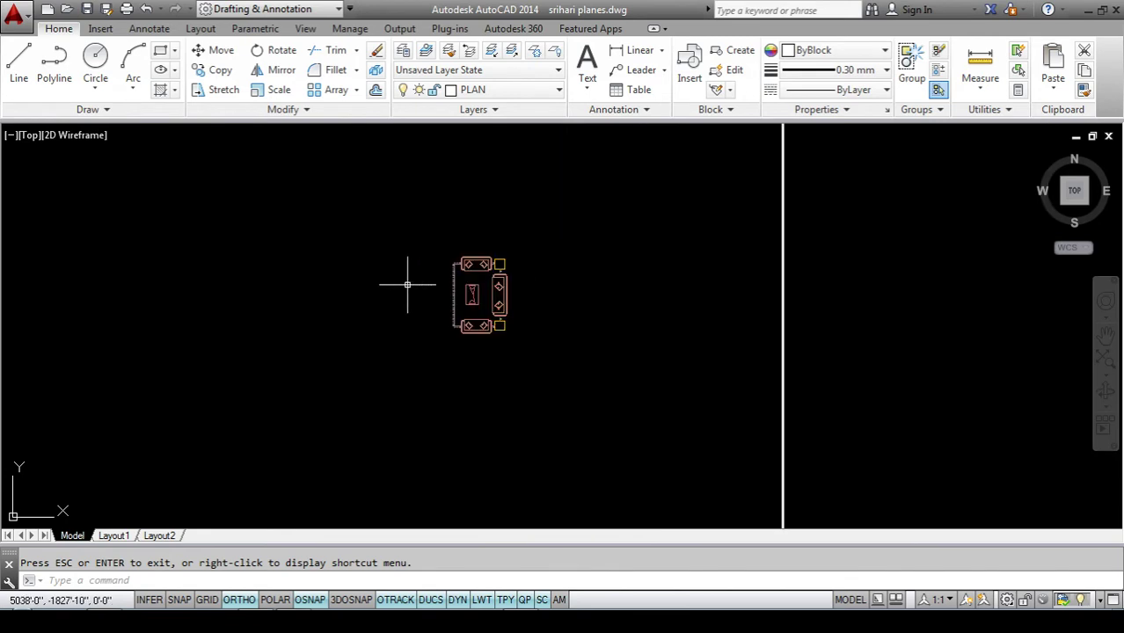
{"action": "scroll", "coordinate": [409, 287], "scroll_direction": "up", "scroll_amount": 1}
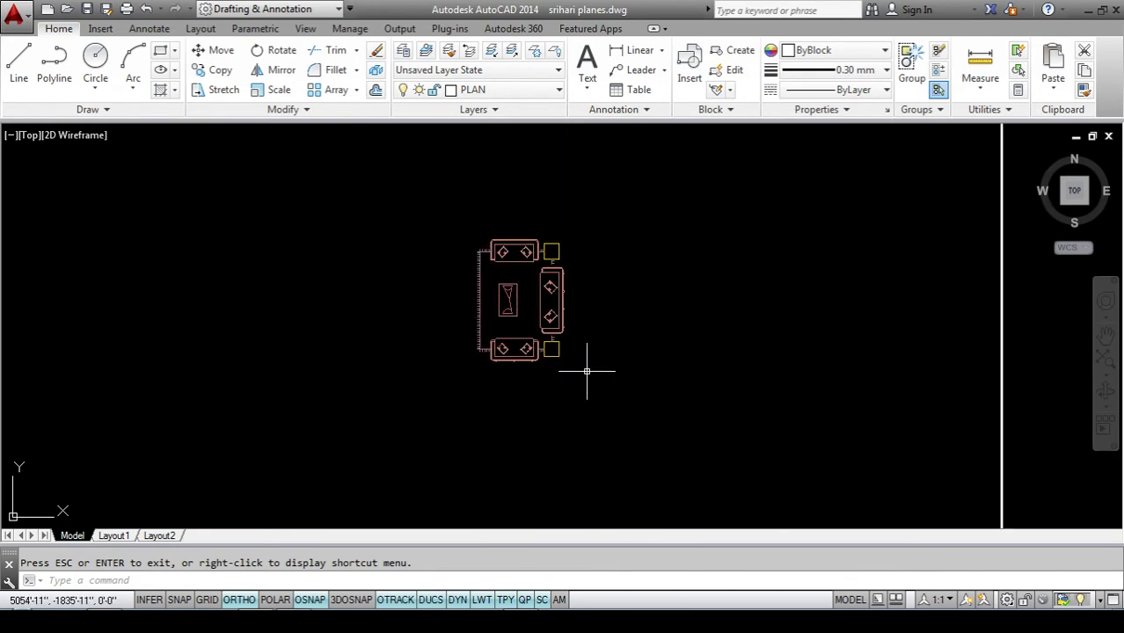
{"action": "type", "text": "m"}
Step: Start MOVE and crossing-select the whole sofa-set block
{"action": "key", "text": "Return"}
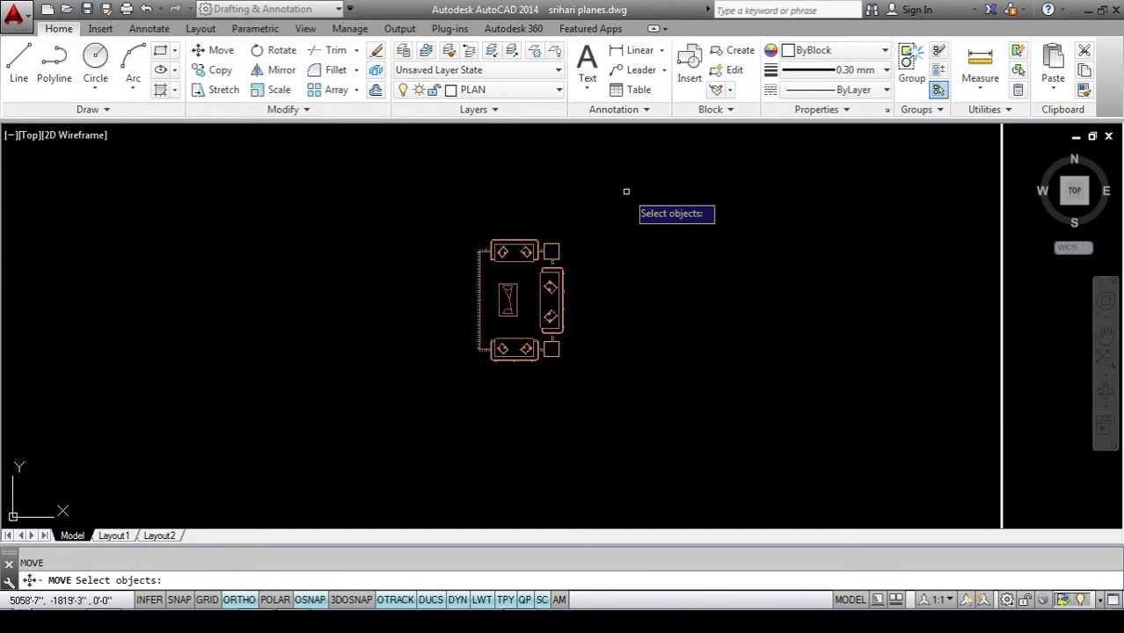
{"action": "left_click", "coordinate": [629, 190]}
{"action": "left_click", "coordinate": [376, 458]}
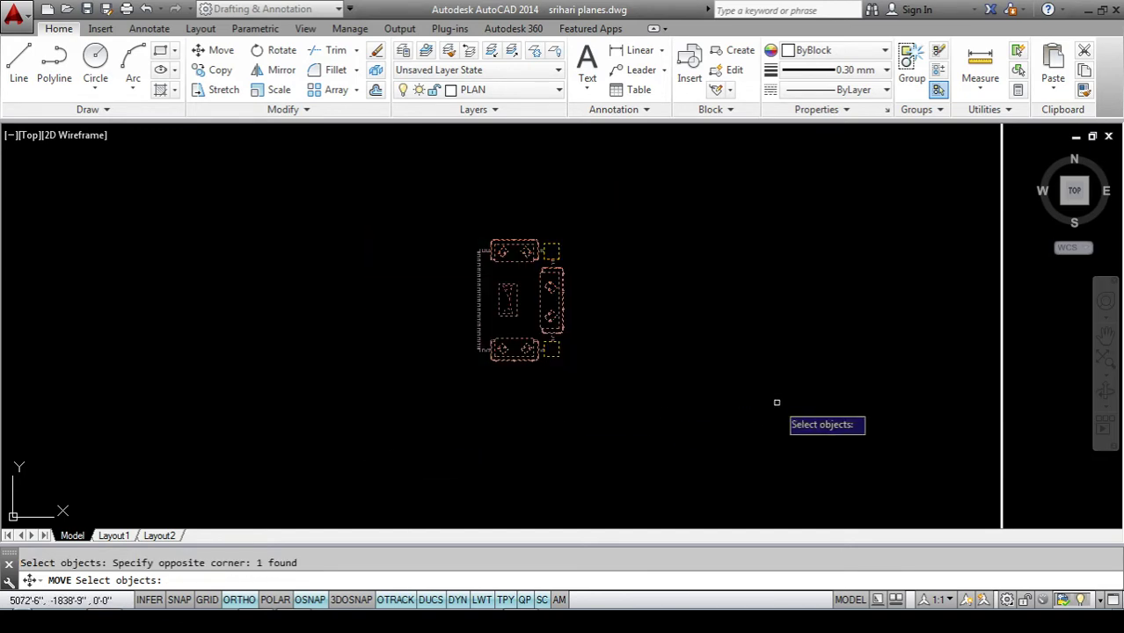
{"action": "key", "text": "Return"}
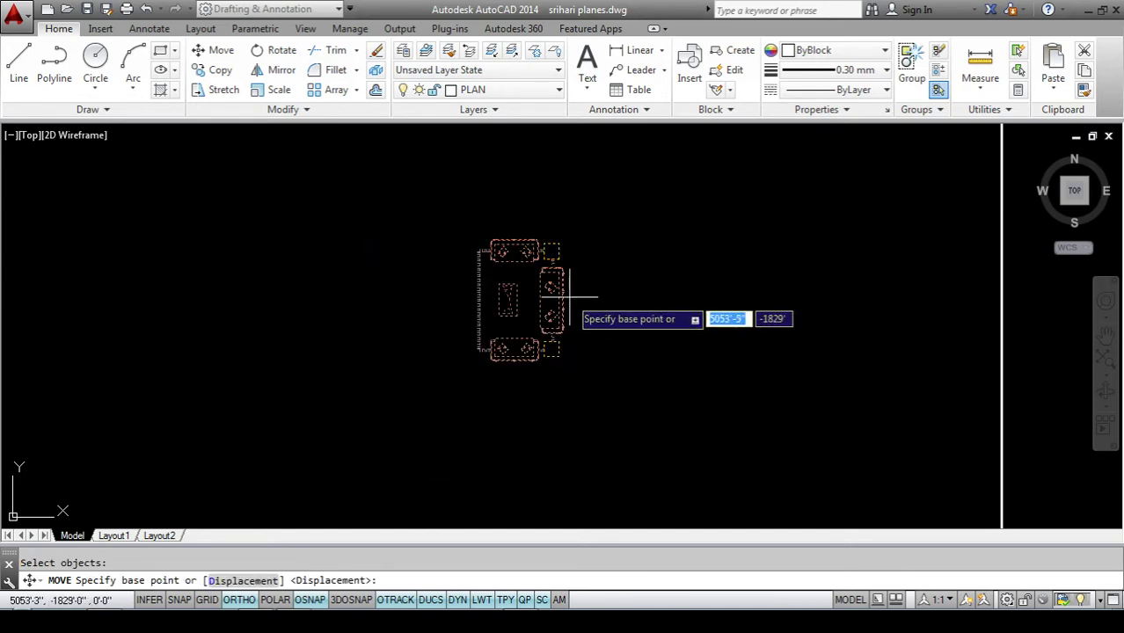
Step: Move the sofa block from a base point on it into the square room
{"action": "left_click", "coordinate": [561, 297]}
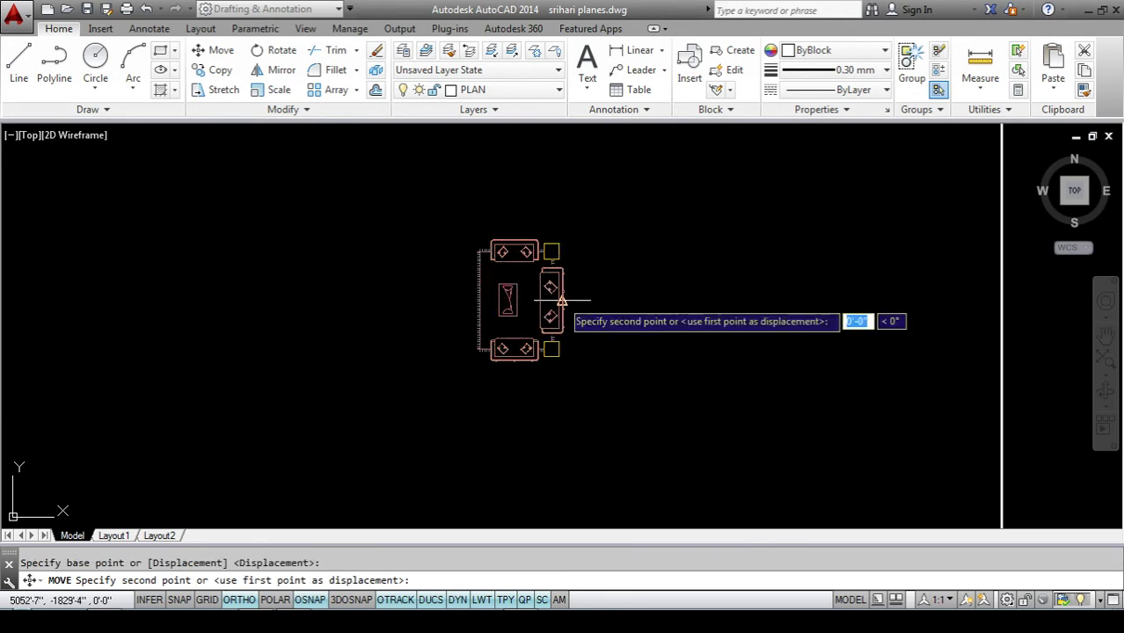
{"action": "scroll", "coordinate": [572, 277], "scroll_direction": "down", "scroll_amount": 2}
{"action": "scroll", "coordinate": [571, 276], "scroll_direction": "down", "scroll_amount": 5}
{"action": "scroll", "coordinate": [809, 268], "scroll_direction": "up", "scroll_amount": 4}
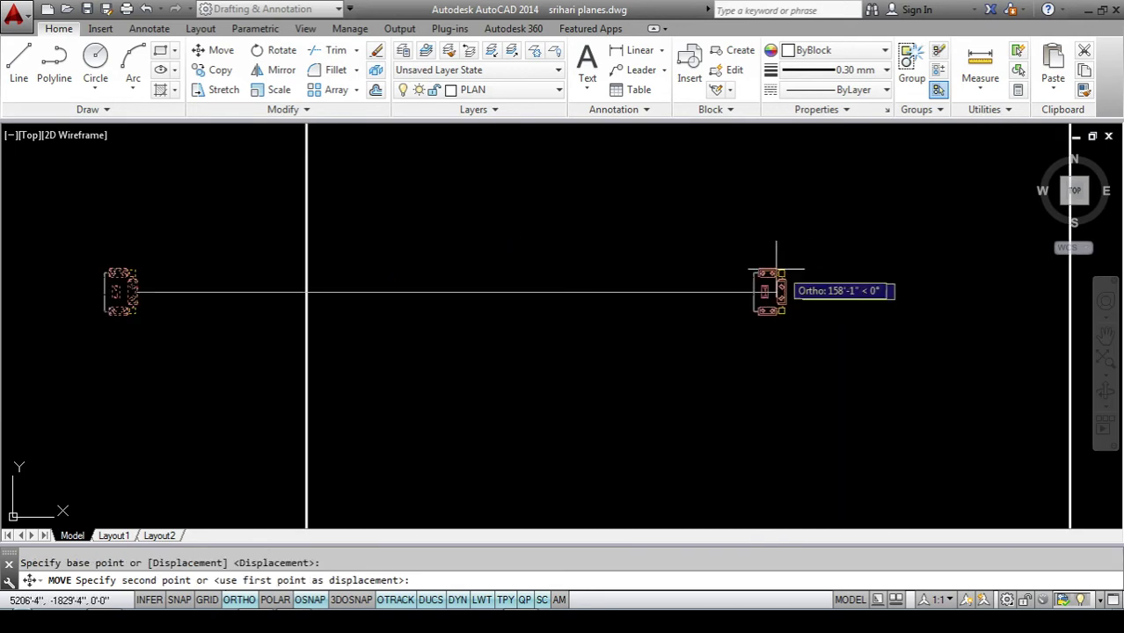
{"action": "scroll", "coordinate": [738, 268], "scroll_direction": "down", "scroll_amount": 2}
{"action": "scroll", "coordinate": [729, 266], "scroll_direction": "down", "scroll_amount": 2}
{"action": "scroll", "coordinate": [765, 256], "scroll_direction": "up", "scroll_amount": 2}
{"action": "scroll", "coordinate": [673, 252], "scroll_direction": "down", "scroll_amount": 2}
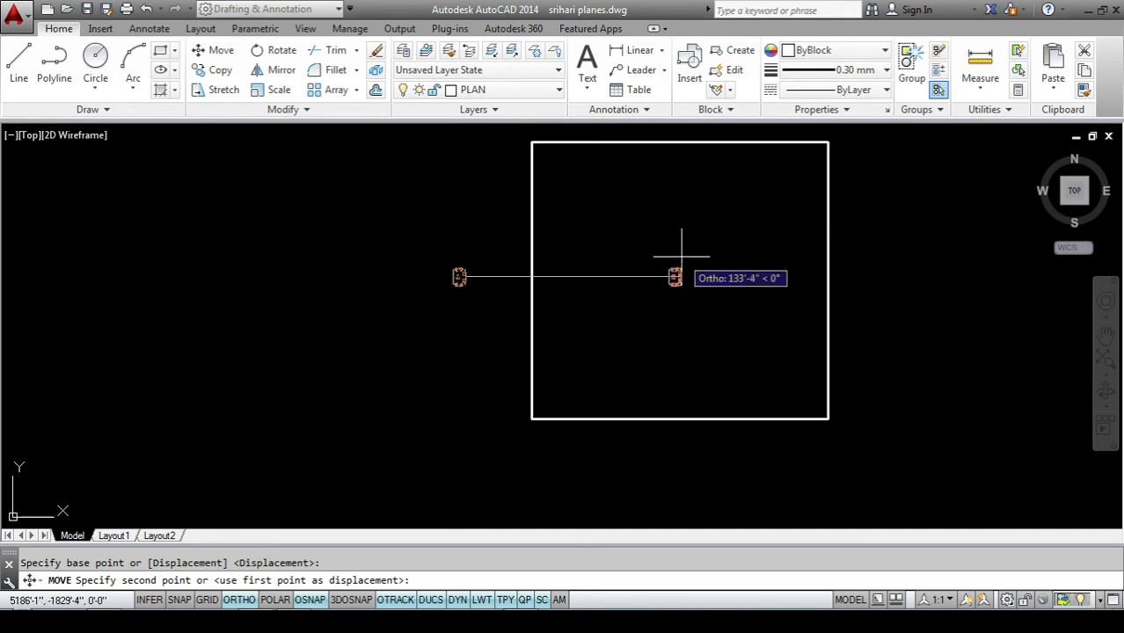
{"action": "left_click", "coordinate": [674, 260]}
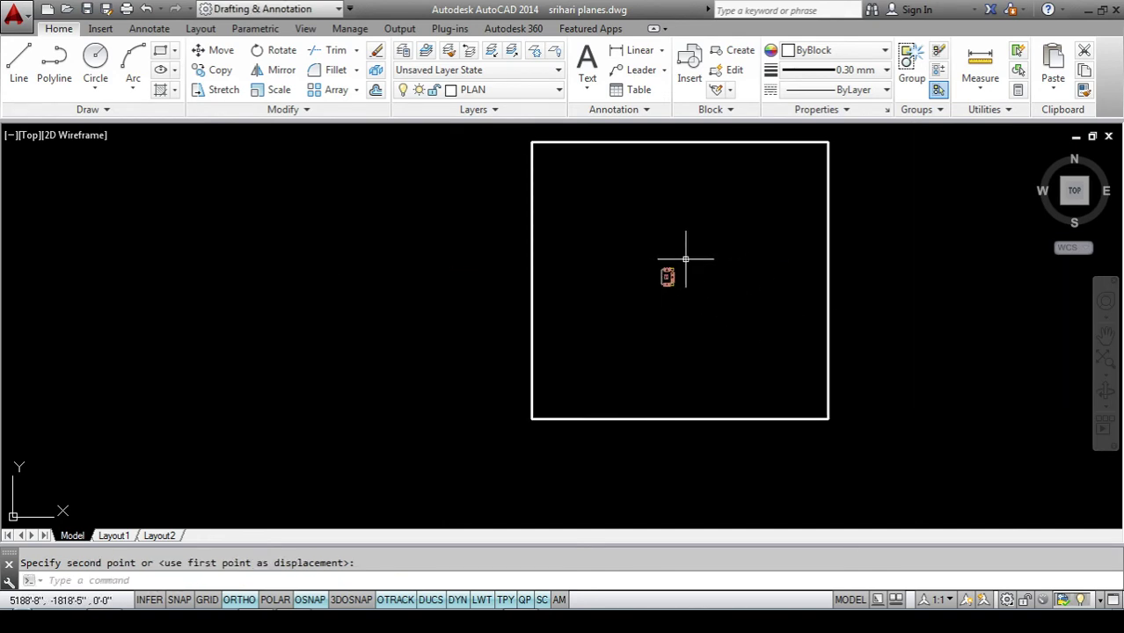
{"action": "scroll", "coordinate": [661, 283], "scroll_direction": "up", "scroll_amount": 5}
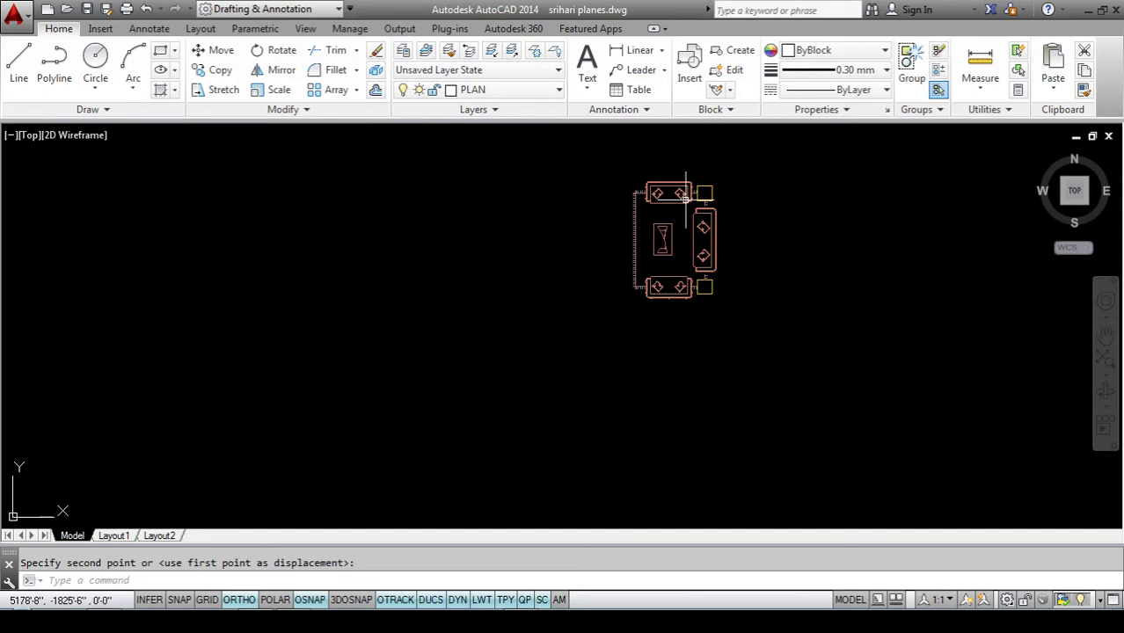
{"action": "scroll", "coordinate": [705, 251], "scroll_direction": "down", "scroll_amount": 2}
{"action": "scroll", "coordinate": [692, 260], "scroll_direction": "down", "scroll_amount": 4}
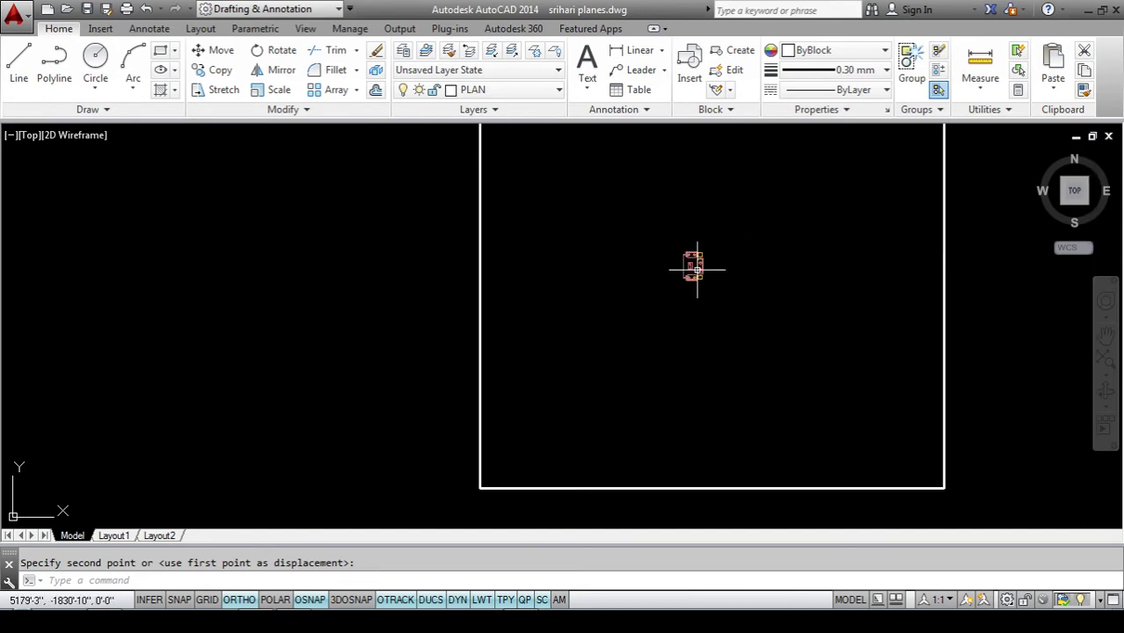
{"action": "scroll", "coordinate": [696, 268], "scroll_direction": "down", "scroll_amount": 1}
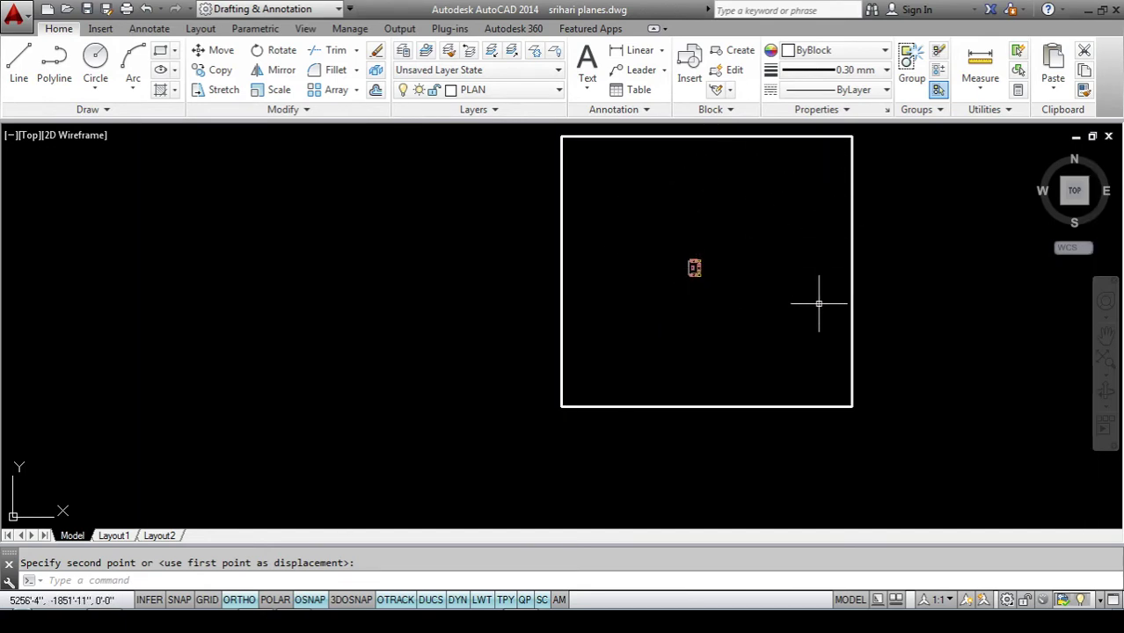
{"action": "scroll", "coordinate": [761, 264], "scroll_direction": "down", "scroll_amount": 1}
{"action": "scroll", "coordinate": [763, 221], "scroll_direction": "up", "scroll_amount": 1}
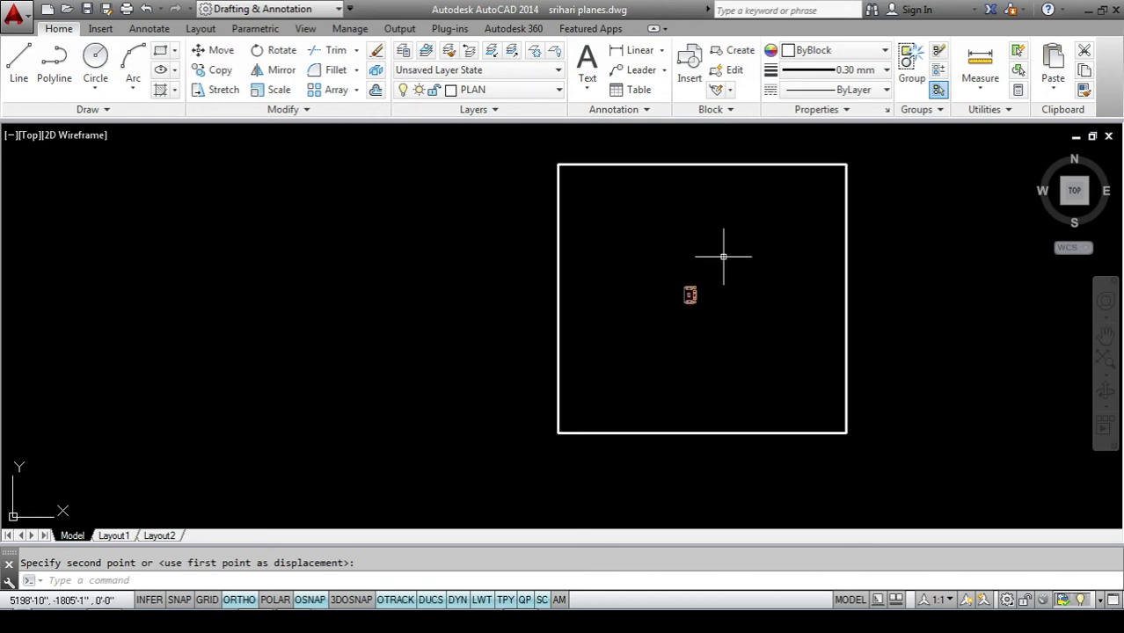
{"action": "scroll", "coordinate": [703, 297], "scroll_direction": "up", "scroll_amount": 2}
{"action": "scroll", "coordinate": [691, 295], "scroll_direction": "up", "scroll_amount": 2}
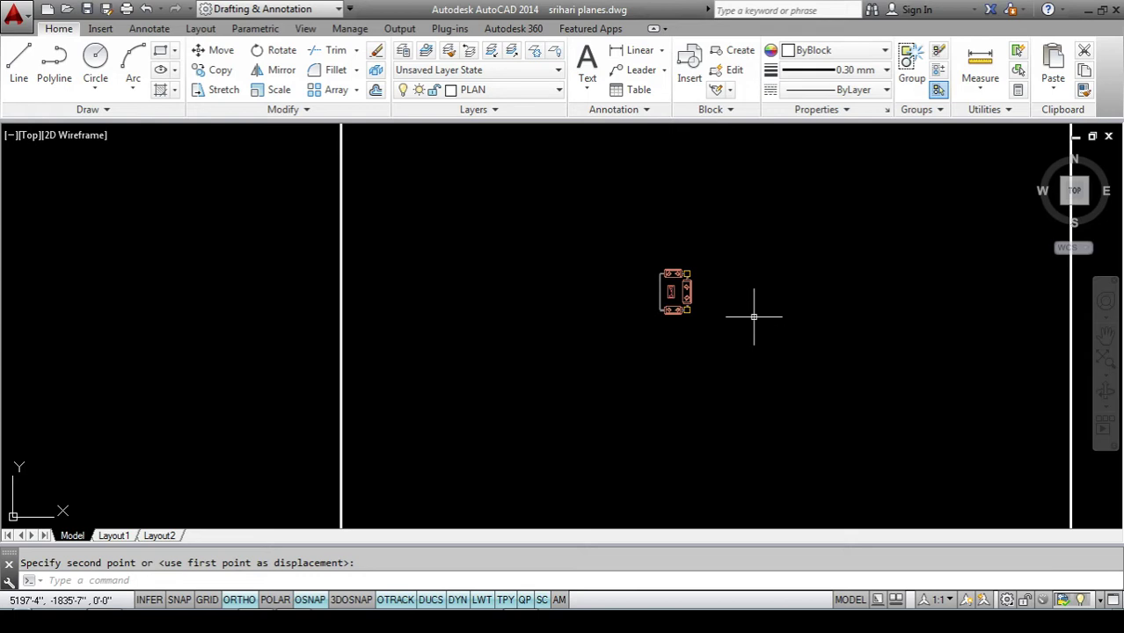
Step: Run SCALE on the crossing-selected sofa block, anchoring at its midpoint
{"action": "type", "text": "Sc"}
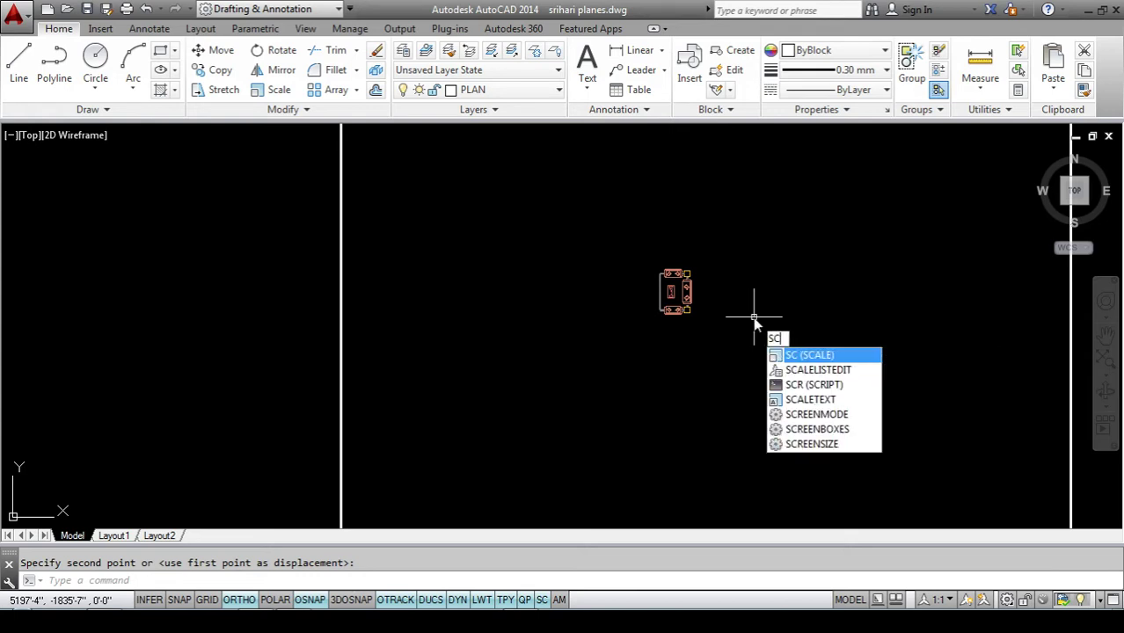
{"action": "key", "text": "Return"}
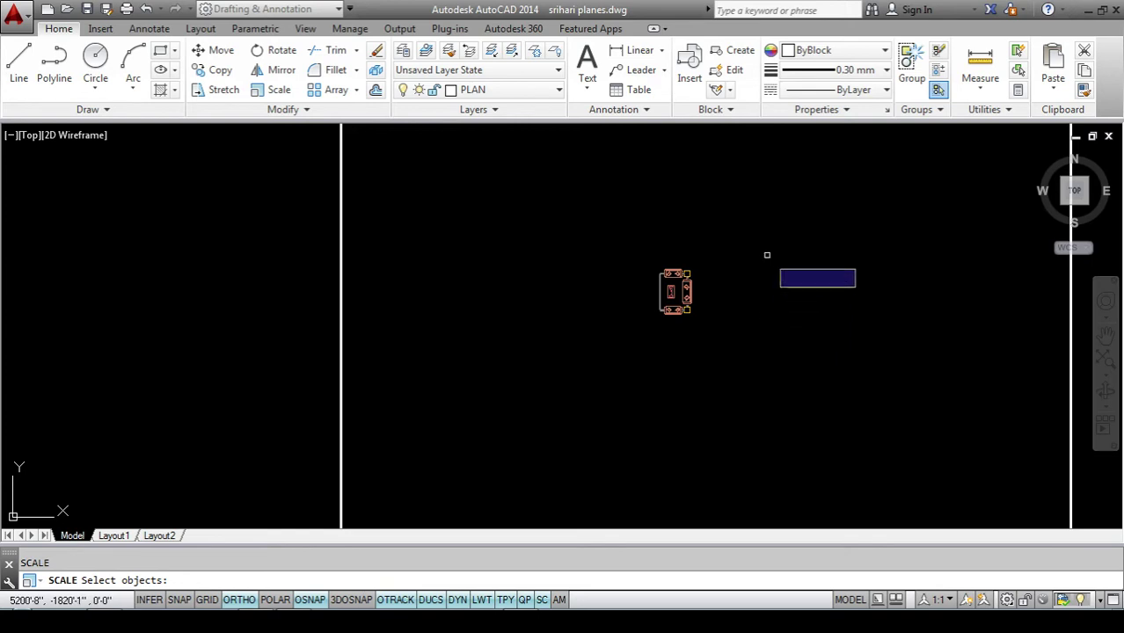
{"action": "scroll", "coordinate": [665, 282], "scroll_direction": "up", "scroll_amount": 2}
{"action": "scroll", "coordinate": [661, 280], "scroll_direction": "up", "scroll_amount": 4}
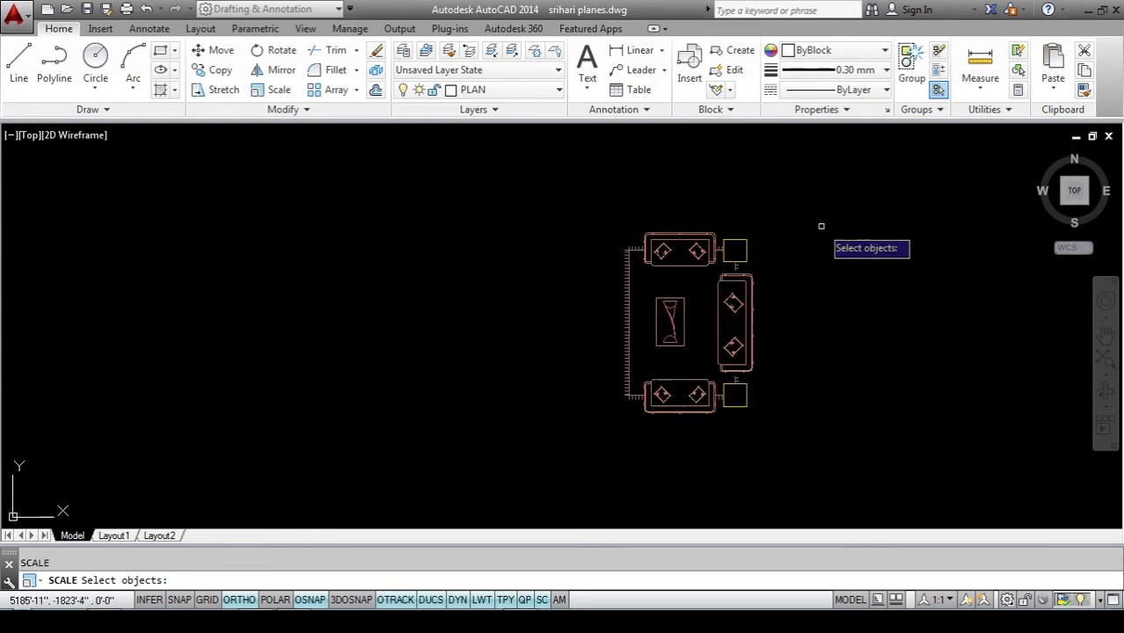
{"action": "left_click", "coordinate": [830, 188]}
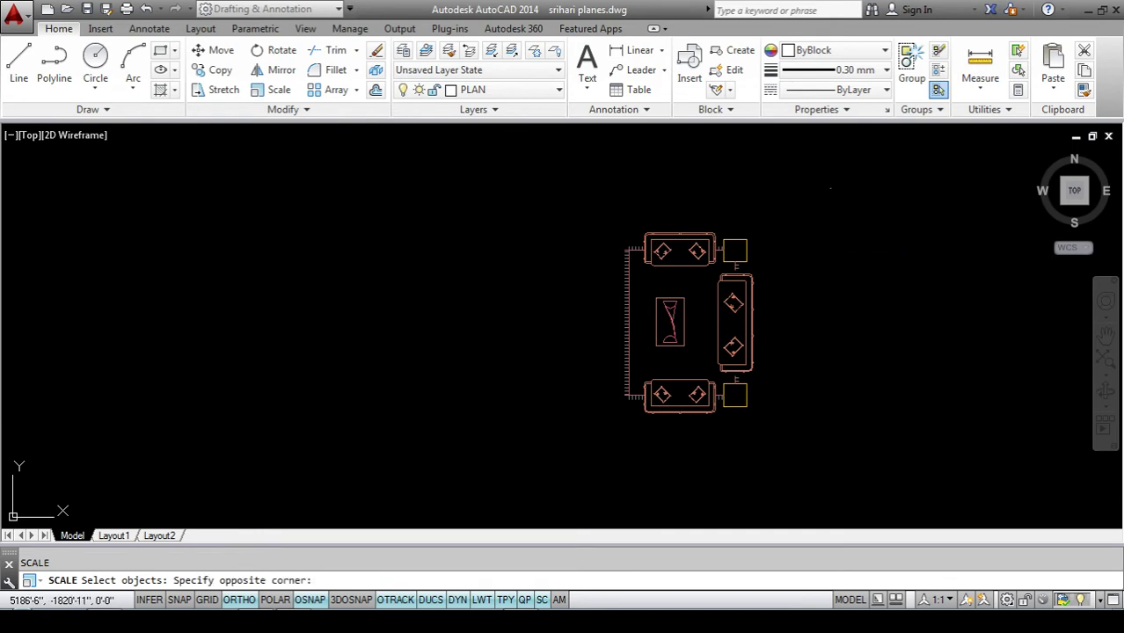
{"action": "left_click", "coordinate": [547, 494]}
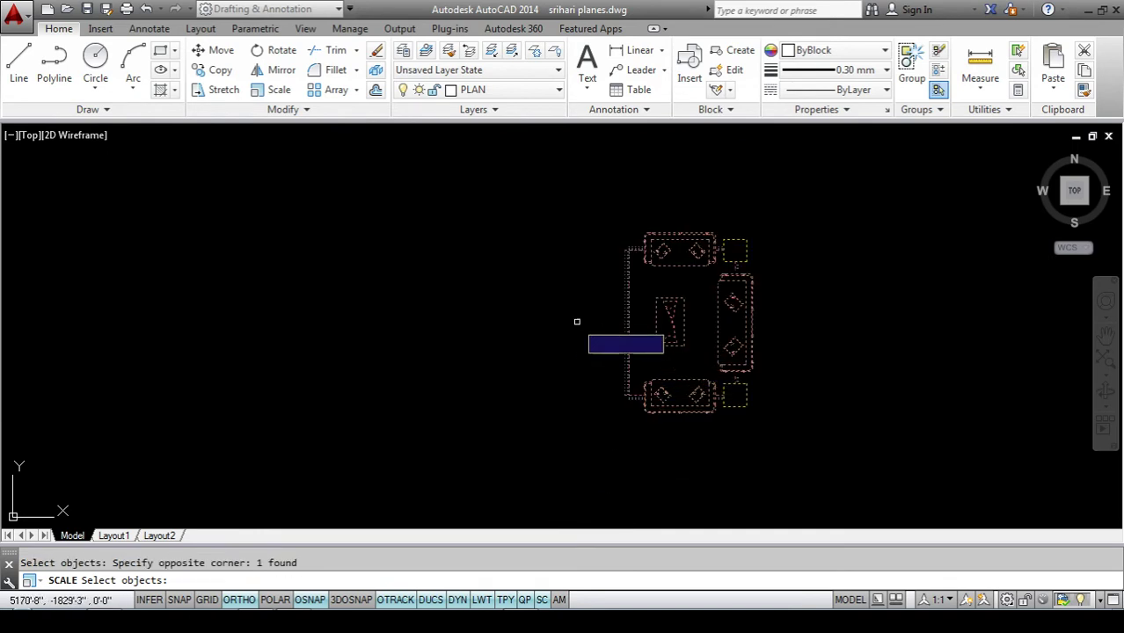
{"action": "scroll", "coordinate": [555, 319], "scroll_direction": "down", "scroll_amount": 1}
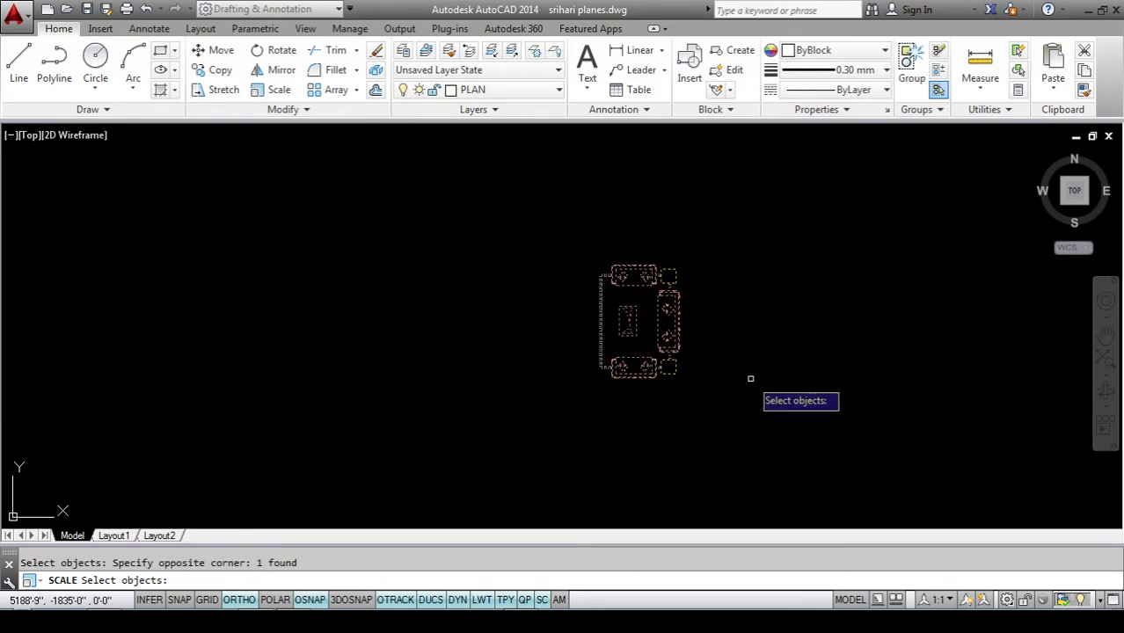
{"action": "key", "text": "Return"}
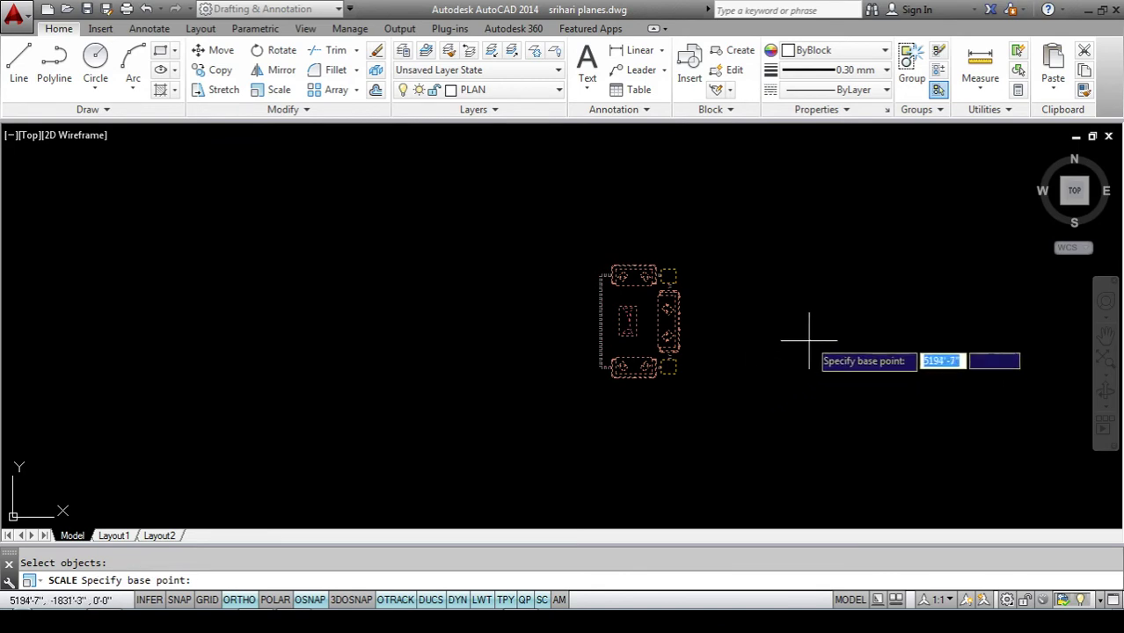
{"action": "left_click", "coordinate": [600, 322]}
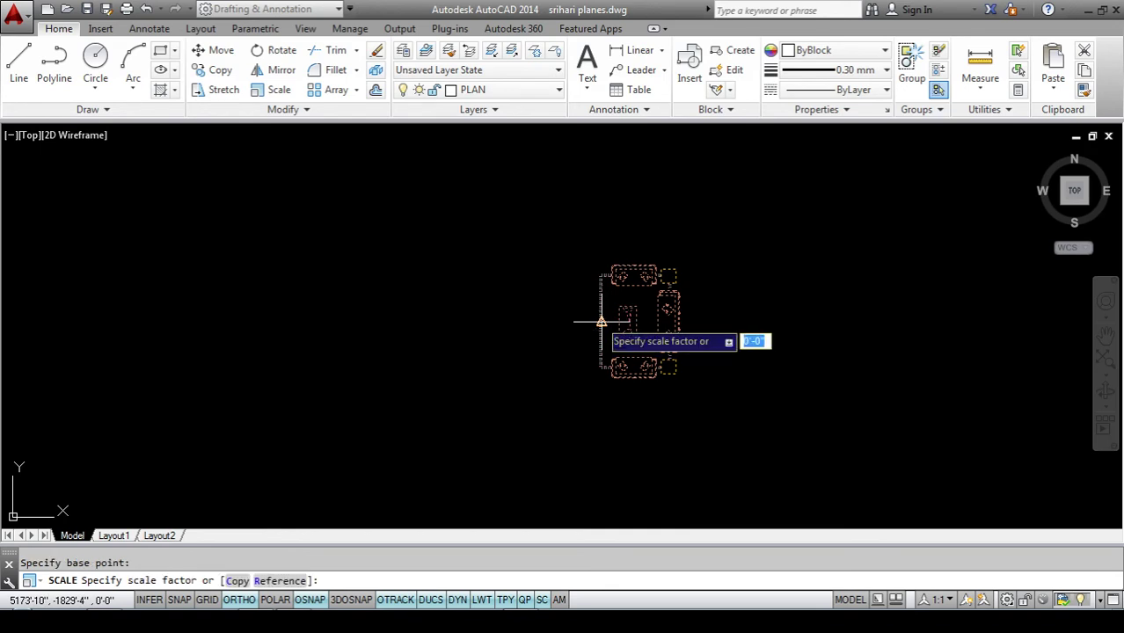
Step: Enlarge the sofa block by a factor of 5 and pan to view the room
{"action": "scroll", "coordinate": [559, 314], "scroll_direction": "down", "scroll_amount": 3}
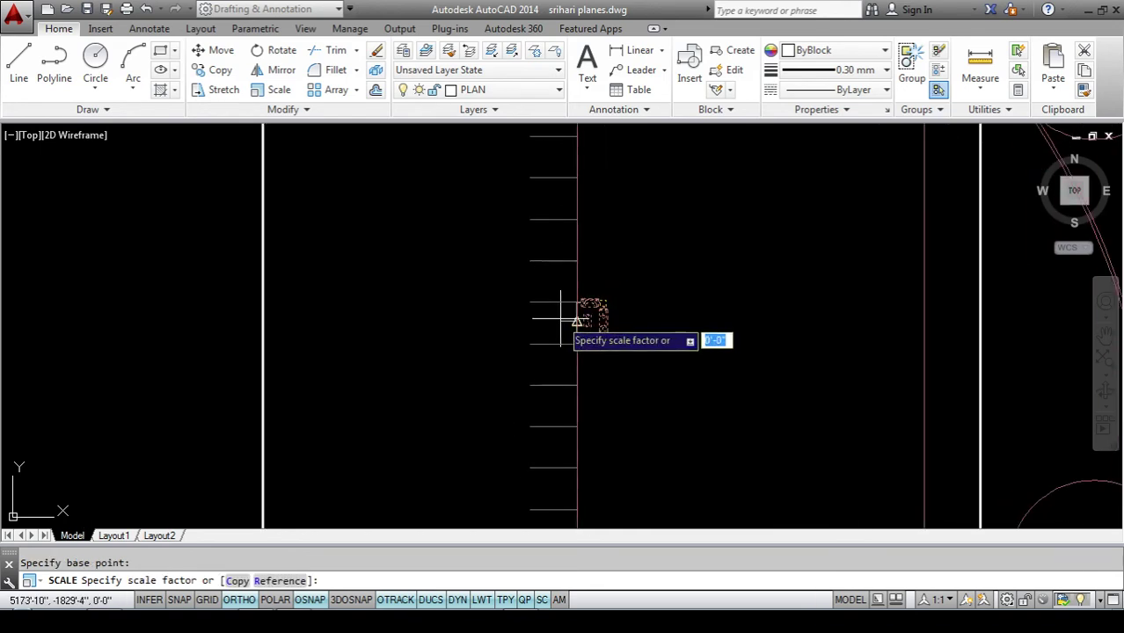
{"action": "scroll", "coordinate": [563, 317], "scroll_direction": "down", "scroll_amount": 3}
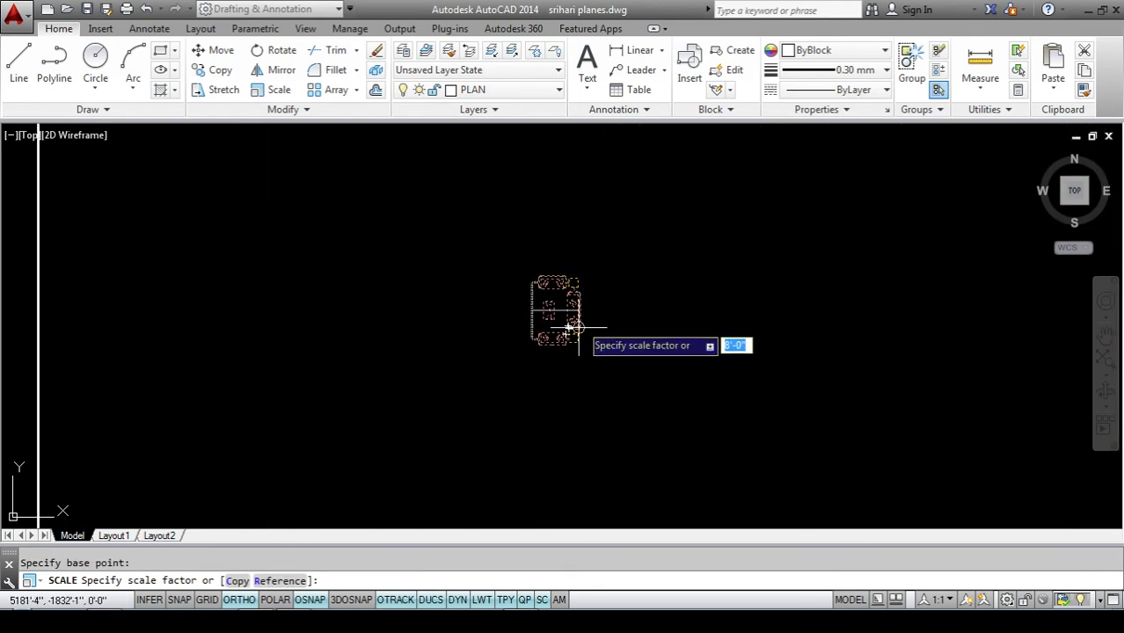
{"action": "scroll", "coordinate": [578, 324], "scroll_direction": "down", "scroll_amount": 2}
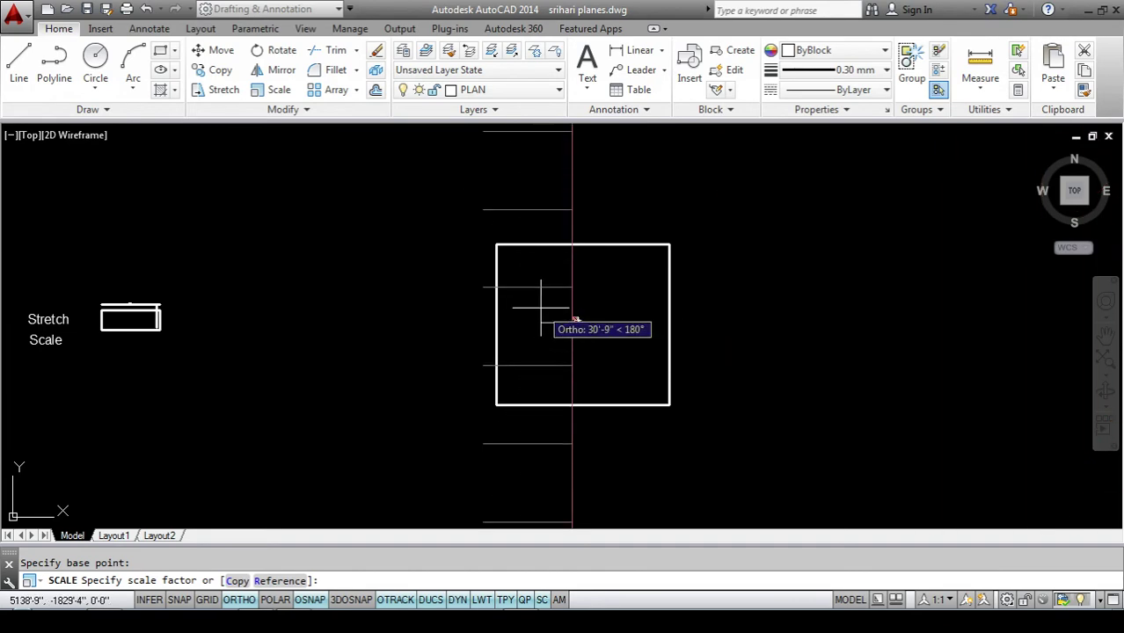
{"action": "scroll", "coordinate": [620, 318], "scroll_direction": "down", "scroll_amount": 5}
{"action": "scroll", "coordinate": [594, 318], "scroll_direction": "up", "scroll_amount": 2}
{"action": "scroll", "coordinate": [602, 319], "scroll_direction": "up", "scroll_amount": 5}
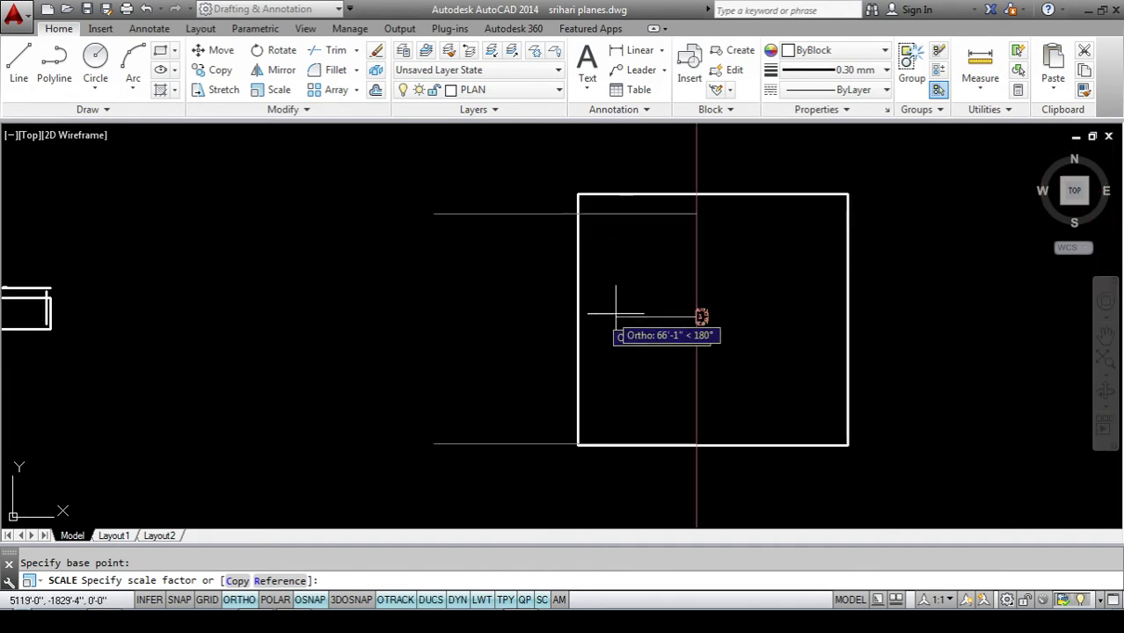
{"action": "scroll", "coordinate": [704, 315], "scroll_direction": "up", "scroll_amount": 2}
{"action": "scroll", "coordinate": [701, 315], "scroll_direction": "down", "scroll_amount": 2}
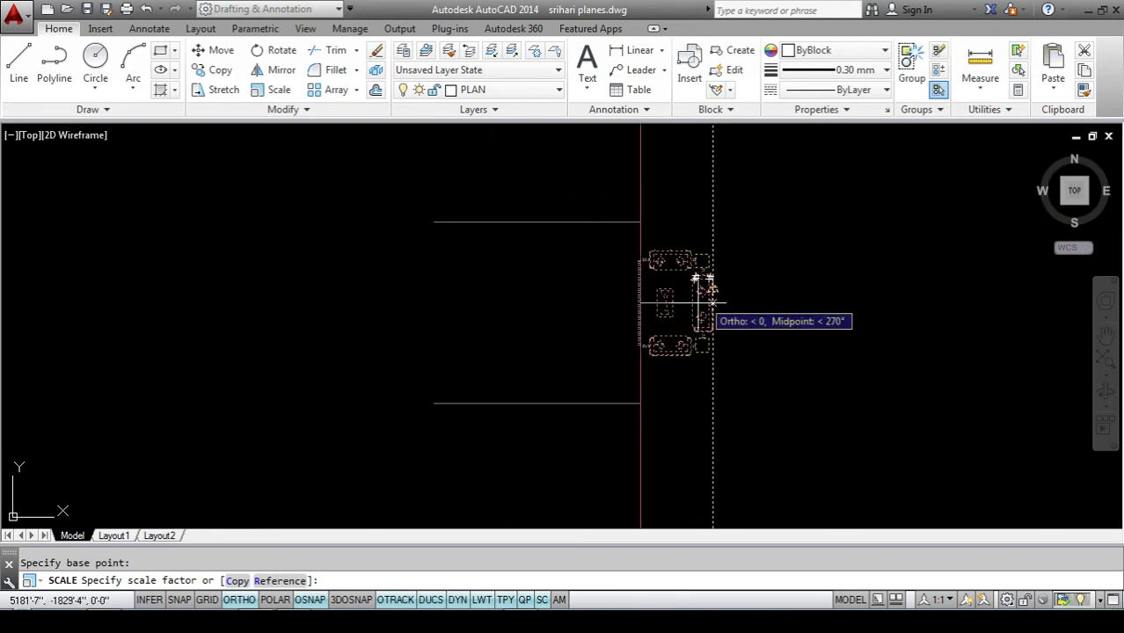
{"action": "type", "text": "5"}
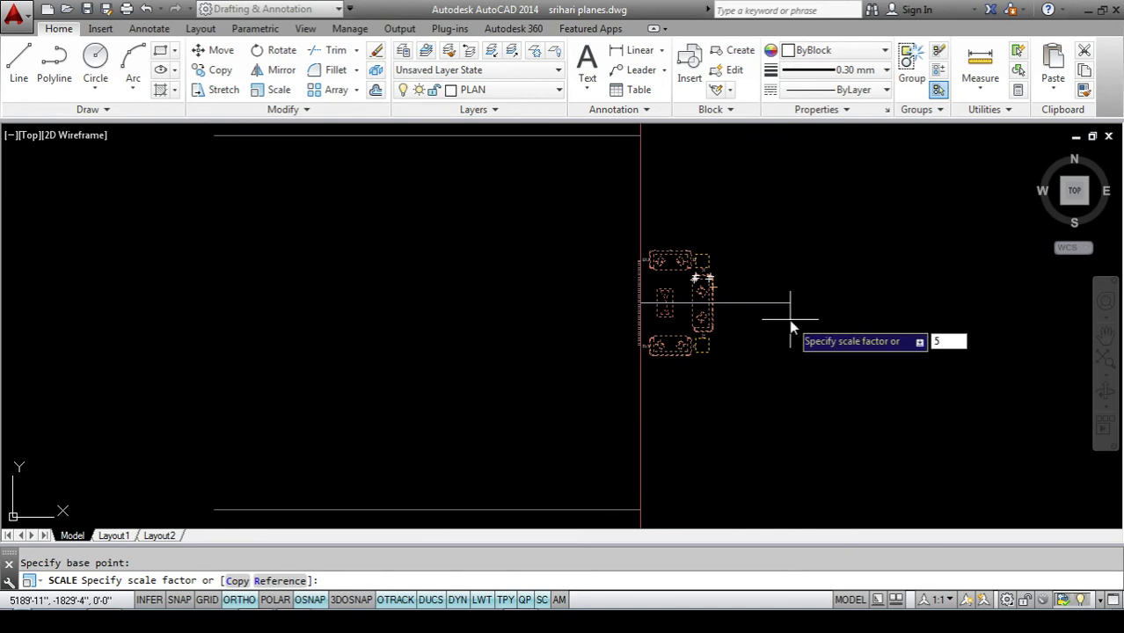
{"action": "key", "text": "Return"}
{"action": "scroll", "coordinate": [732, 198], "scroll_direction": "down", "scroll_amount": 5}
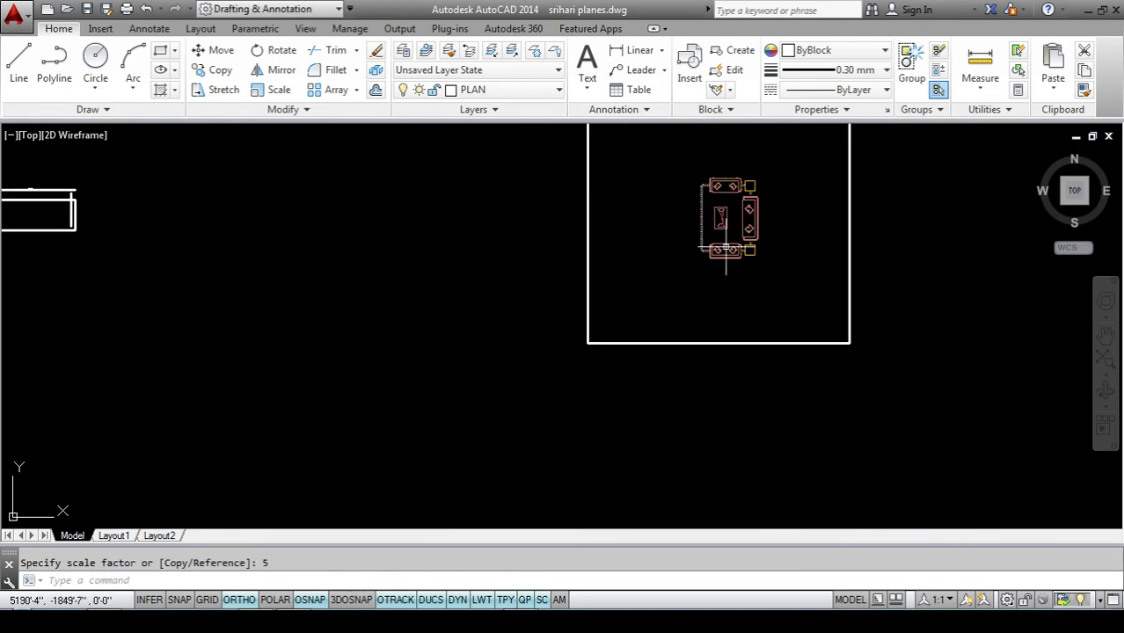
{"action": "scroll", "coordinate": [765, 206], "scroll_direction": "down", "scroll_amount": 2}
{"action": "scroll", "coordinate": [770, 186], "scroll_direction": "up", "scroll_amount": 2}
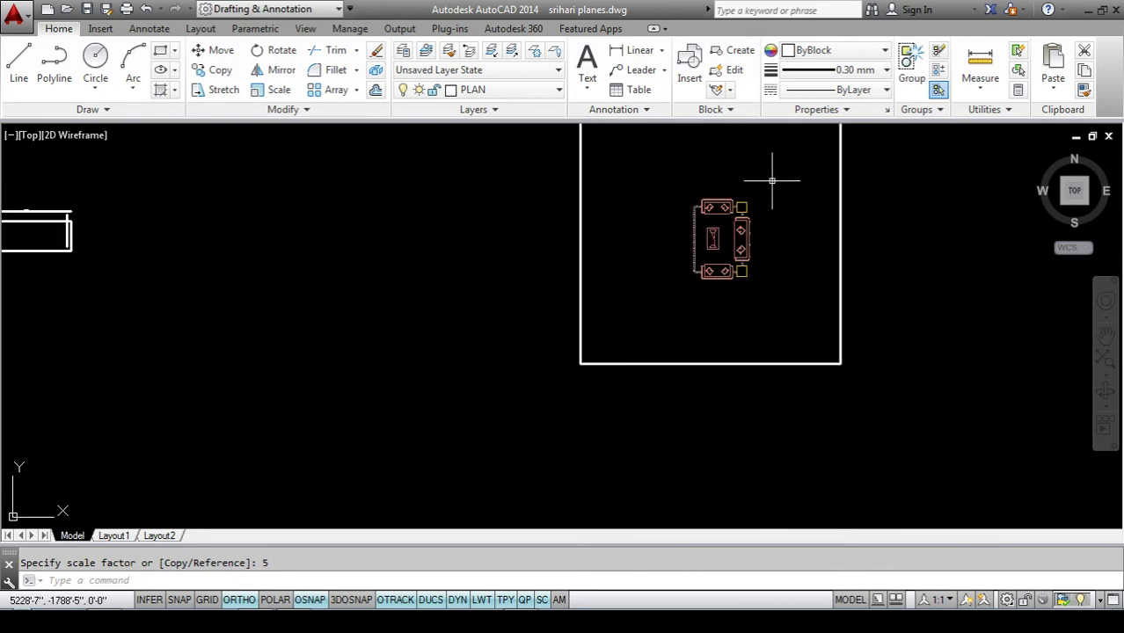
{"action": "scroll", "coordinate": [771, 181], "scroll_direction": "up", "scroll_amount": 1}
{"action": "scroll", "coordinate": [767, 185], "scroll_direction": "down", "scroll_amount": 1}
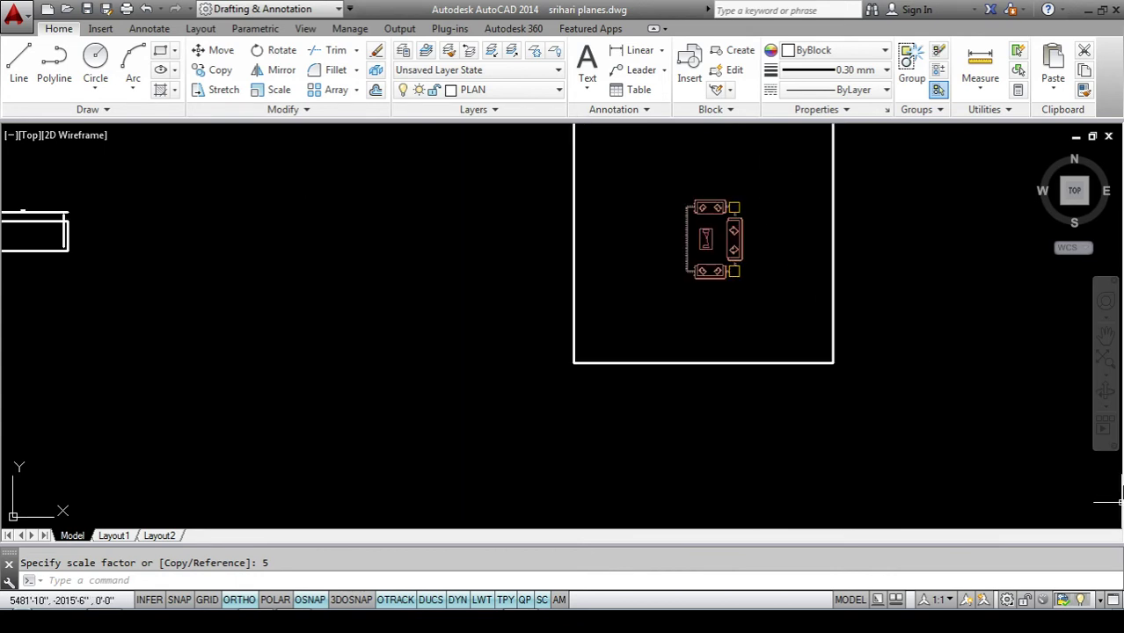
{"action": "left_click", "coordinate": [1106, 335]}
{"action": "mouse_move", "coordinate": [709, 238]}
{"action": "left_mouse_down"}
{"action": "mouse_move", "coordinate": [592, 334]}
{"action": "mouse_move", "coordinate": [596, 306]}
{"action": "left_mouse_up"}
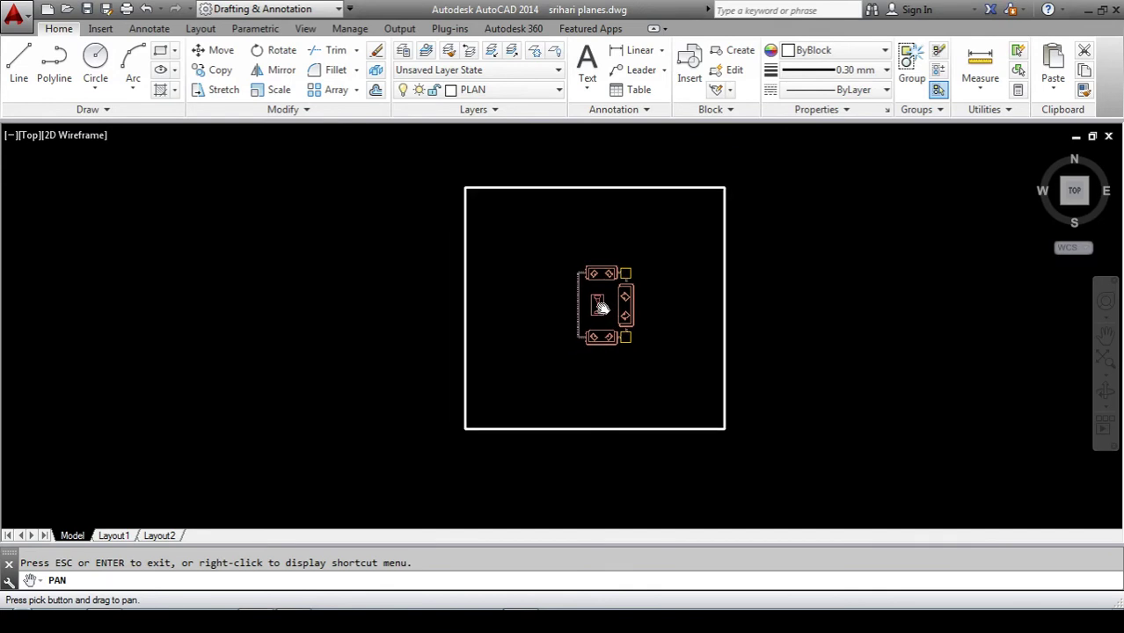
Step: Exit Pan, repeat SCALE and crossing-select the sofa-set block
{"action": "scroll", "coordinate": [605, 306], "scroll_direction": "up", "scroll_amount": 4}
{"action": "scroll", "coordinate": [605, 306], "scroll_direction": "down", "scroll_amount": 2}
{"action": "scroll", "coordinate": [908, 394], "scroll_direction": "down", "scroll_amount": 3}
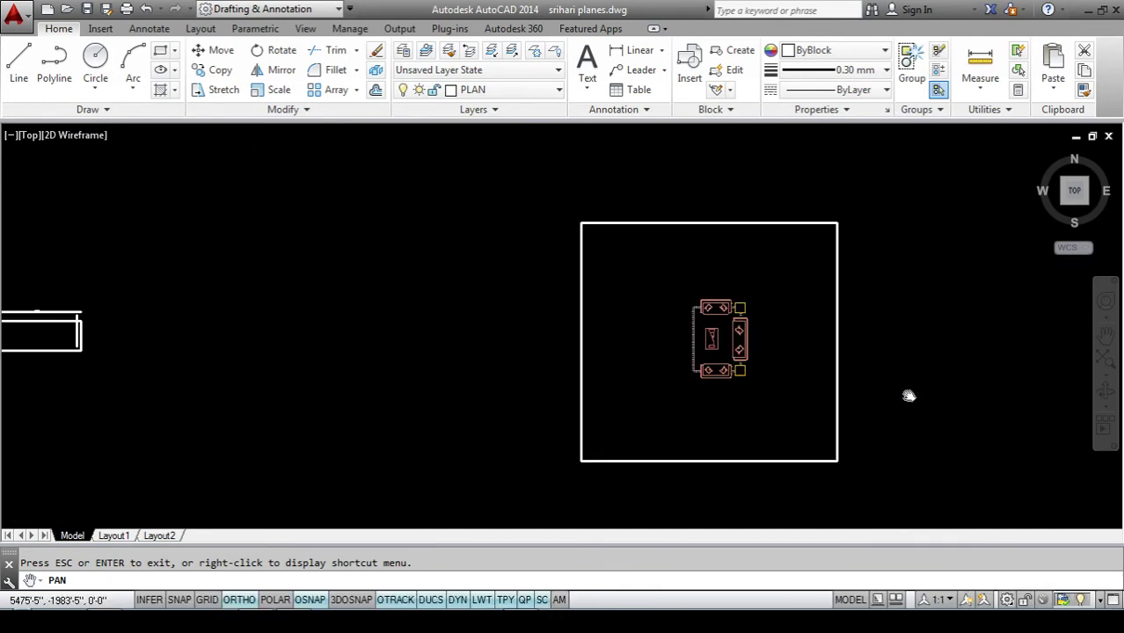
{"action": "scroll", "coordinate": [825, 350], "scroll_direction": "up", "scroll_amount": 2}
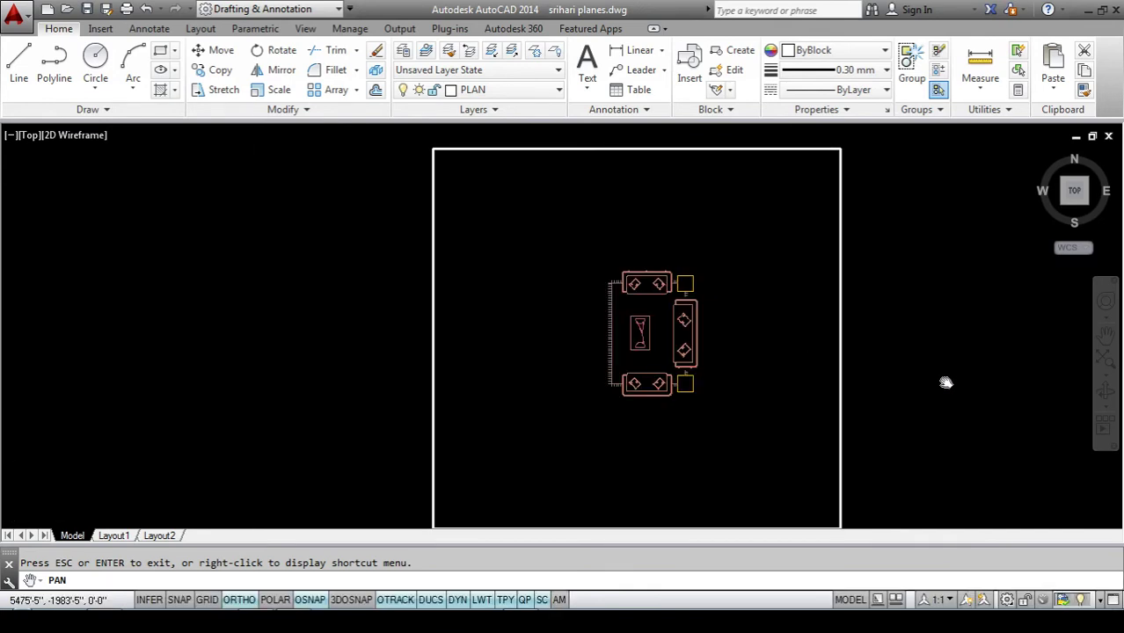
{"action": "key", "text": "Escape"}
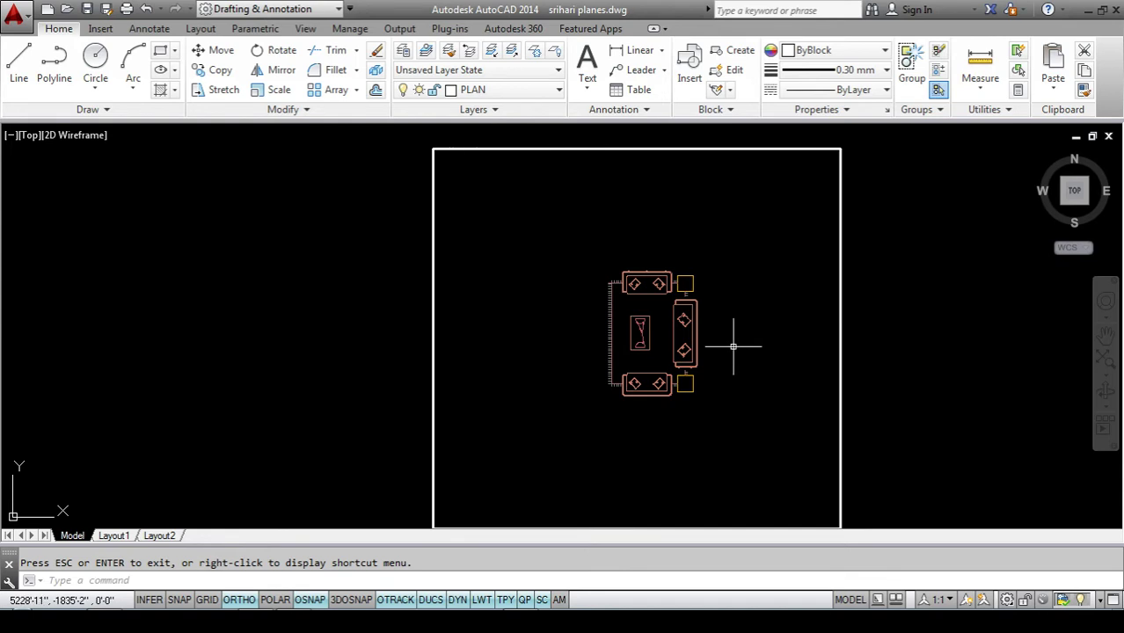
{"action": "type", "text": "c"}
{"action": "key", "text": "Return"}
{"action": "left_click", "coordinate": [753, 252]}
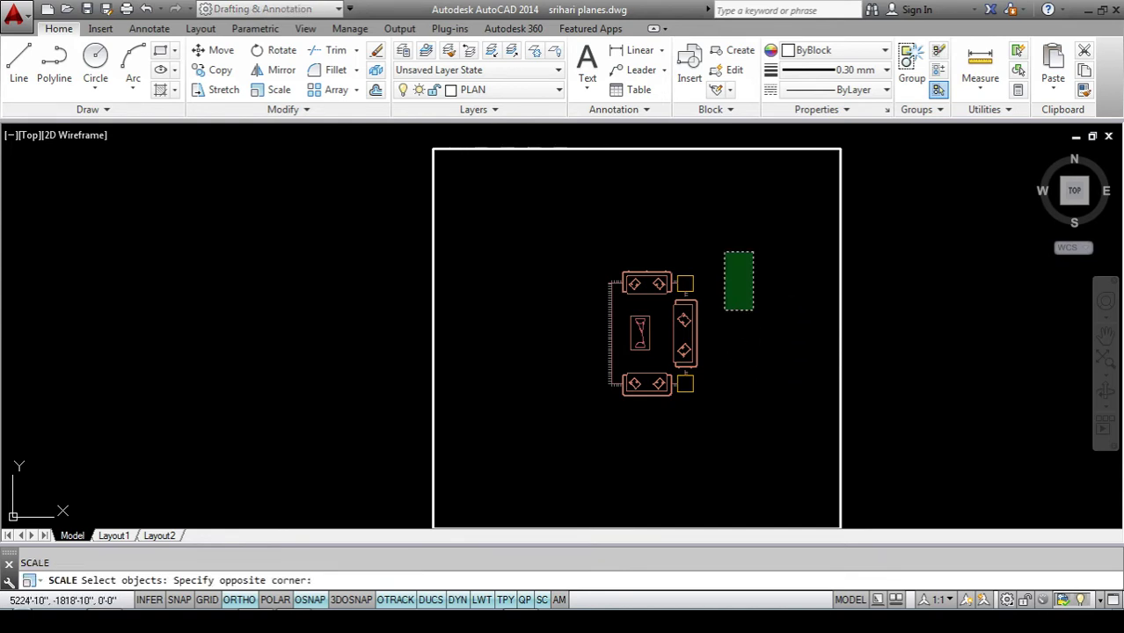
{"action": "left_click", "coordinate": [564, 457]}
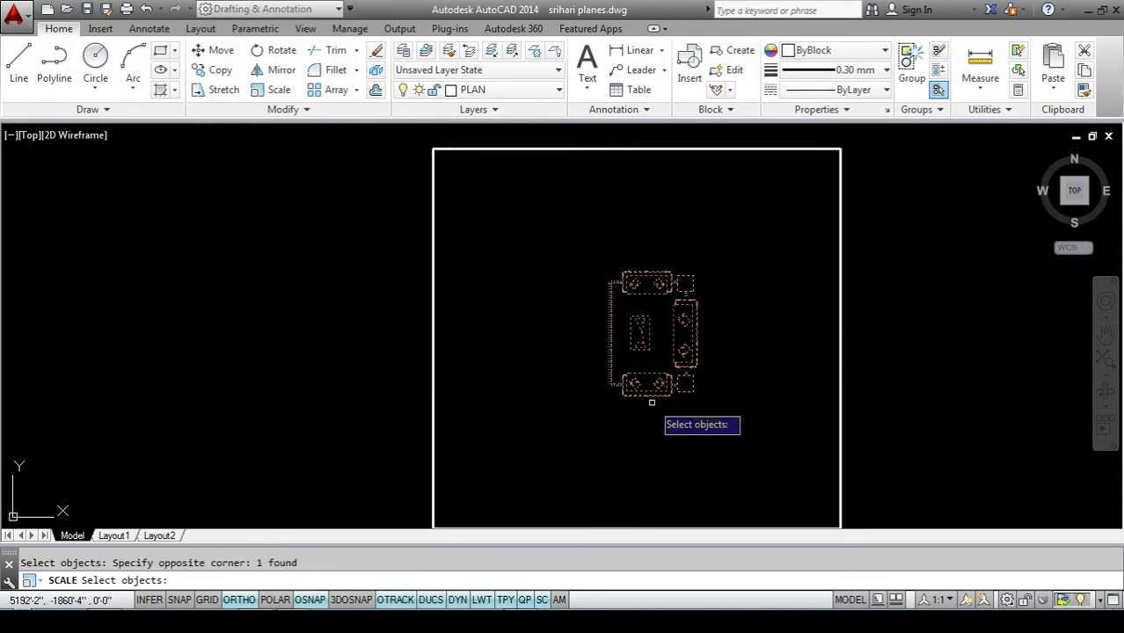
{"action": "key", "text": "Return"}
Step: Scale the sofa set by 3 from its left edge to fill the room
{"action": "left_click", "coordinate": [611, 334]}
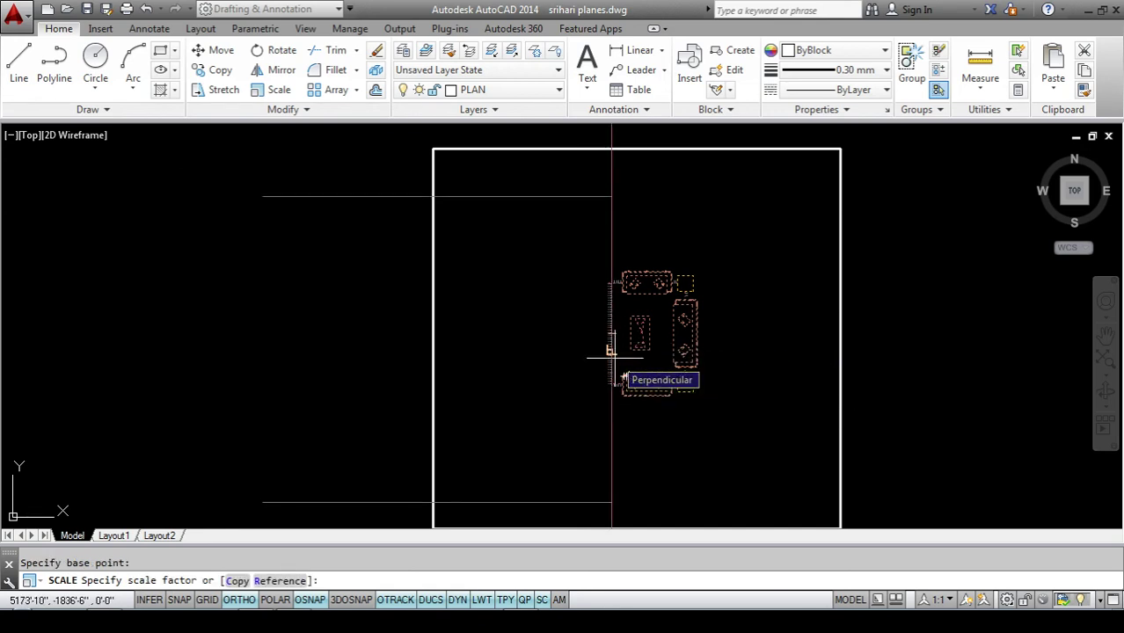
{"action": "type", "text": "5"}
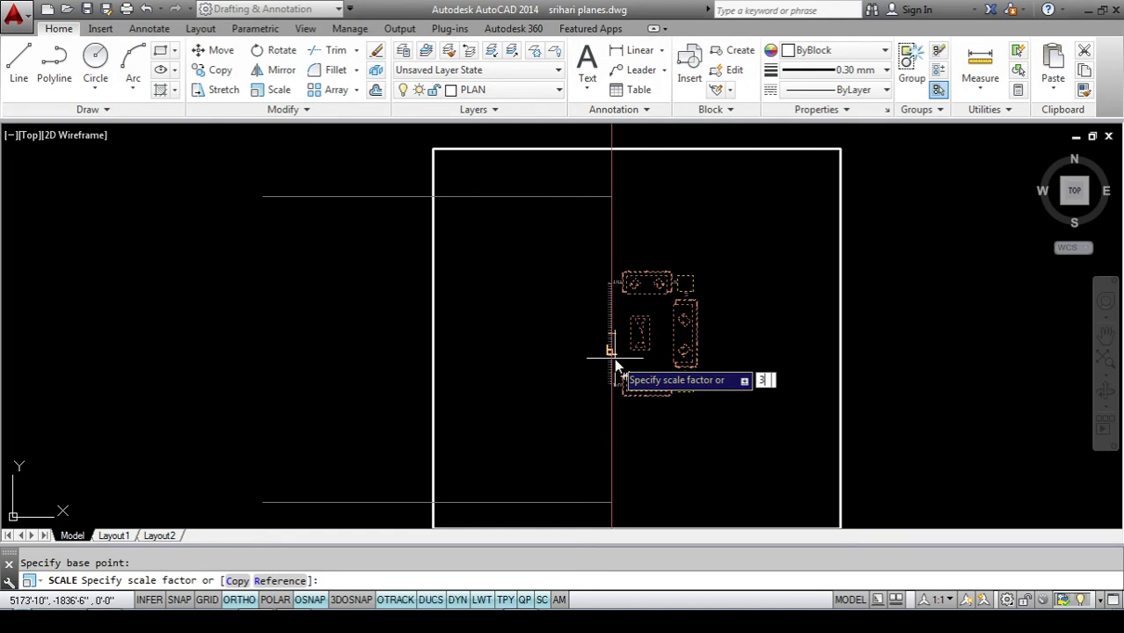
{"action": "key", "text": "Return"}
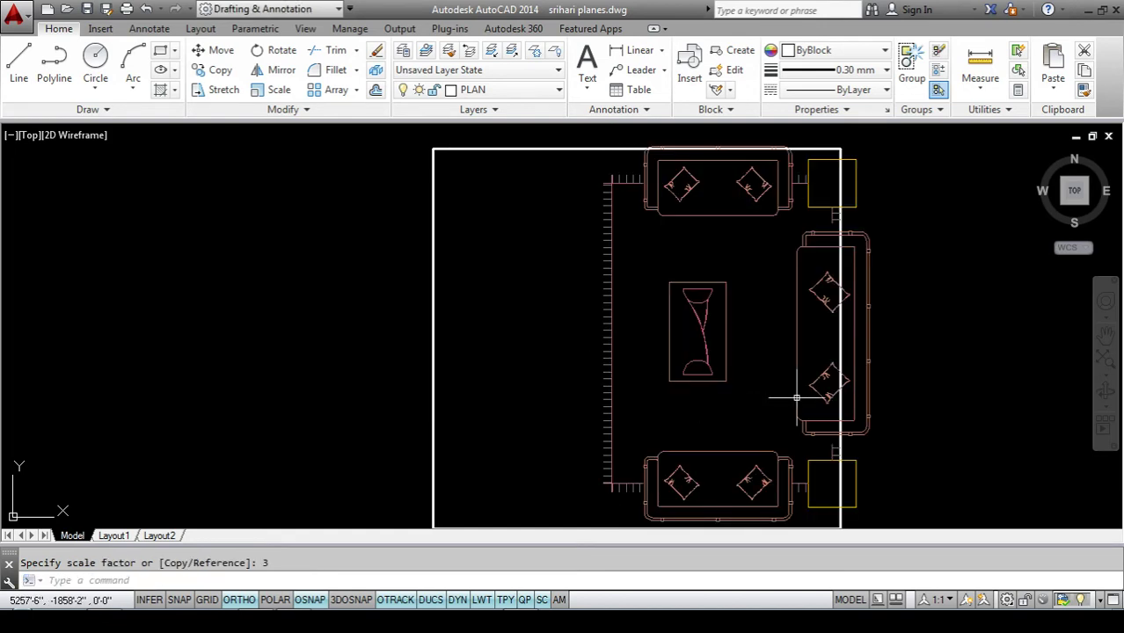
{"action": "scroll", "coordinate": [819, 347], "scroll_direction": "down", "scroll_amount": 4}
{"action": "scroll", "coordinate": [832, 337], "scroll_direction": "up", "scroll_amount": 2}
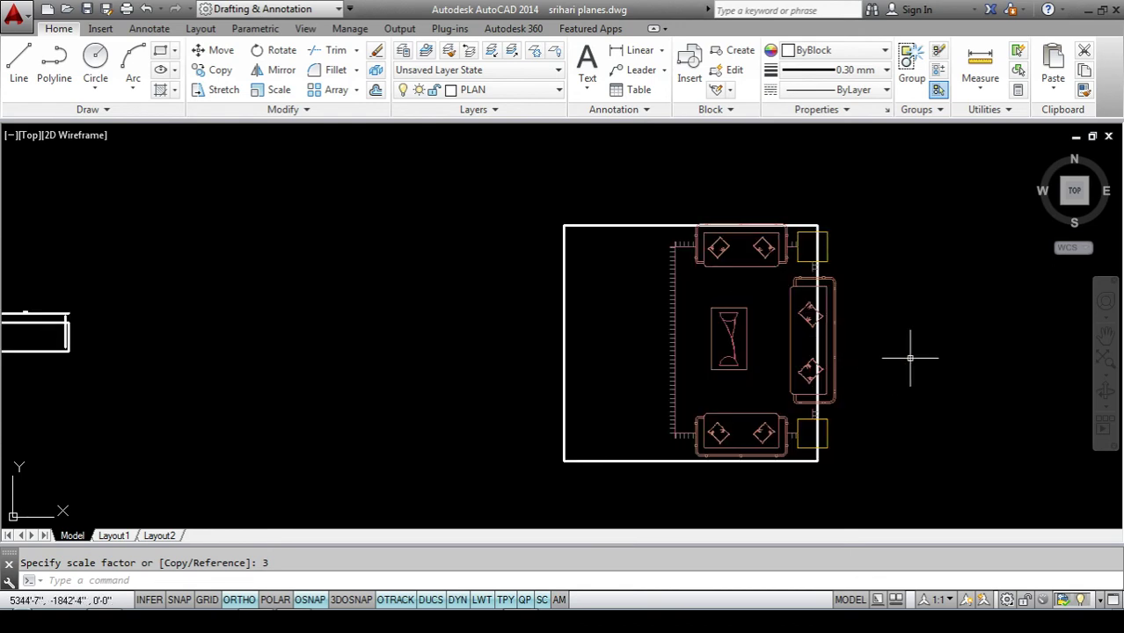
{"action": "type", "text": "m"}
Step: Move the sofa-set block left so it sits fully inside the square room, clear of the wall
{"action": "key", "text": "Return"}
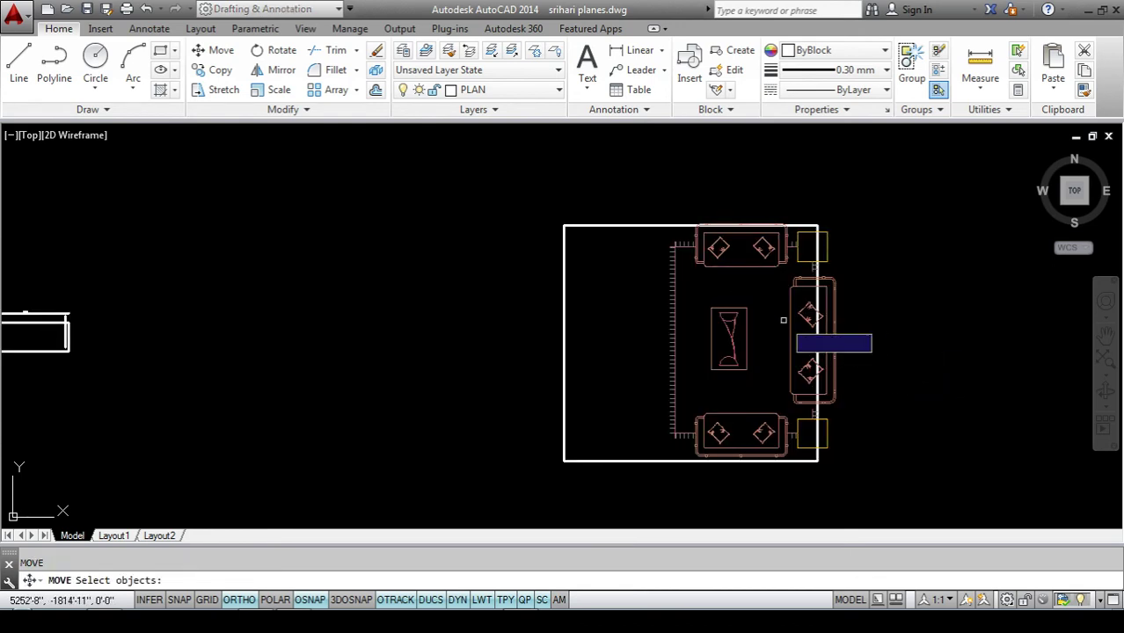
{"action": "left_click", "coordinate": [739, 266]}
{"action": "key", "text": "Return"}
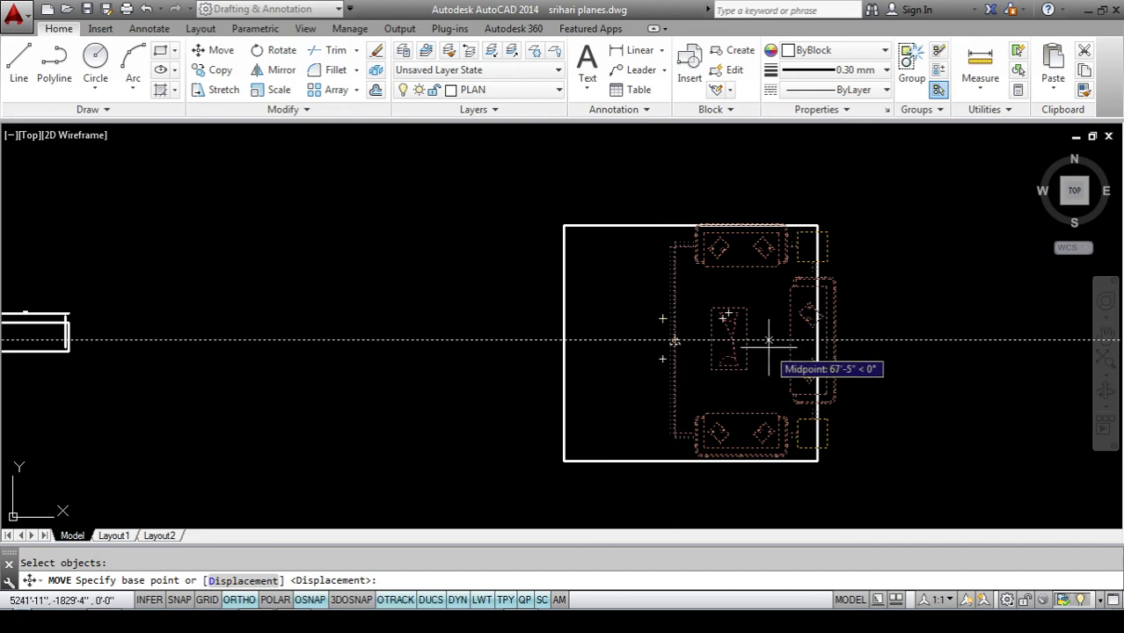
{"action": "left_click", "coordinate": [744, 341]}
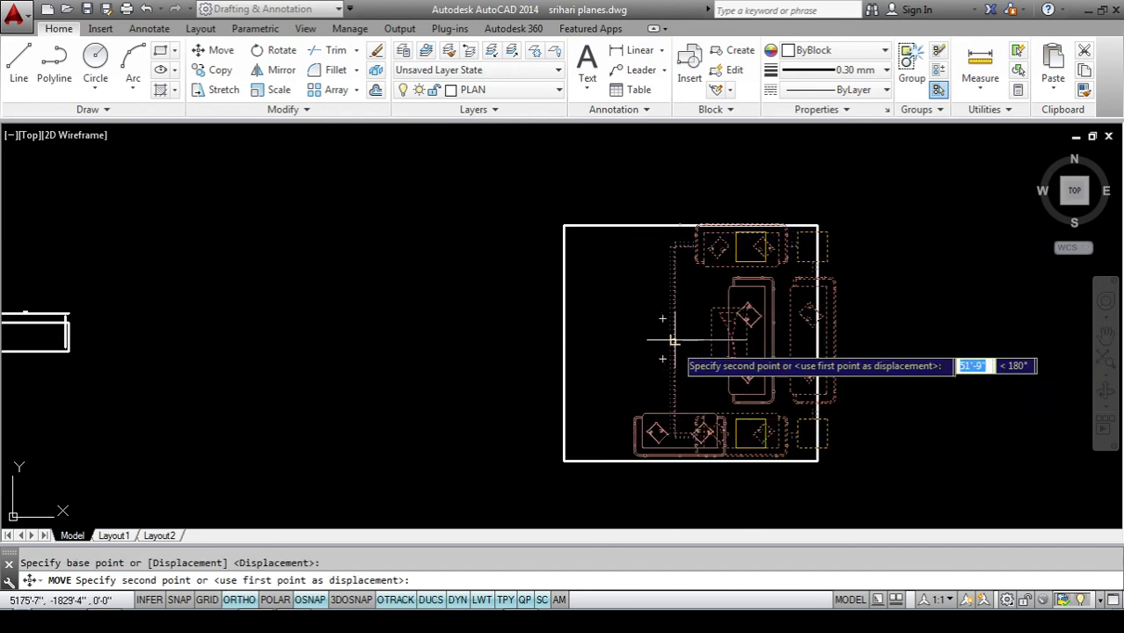
{"action": "left_click", "coordinate": [670, 341]}
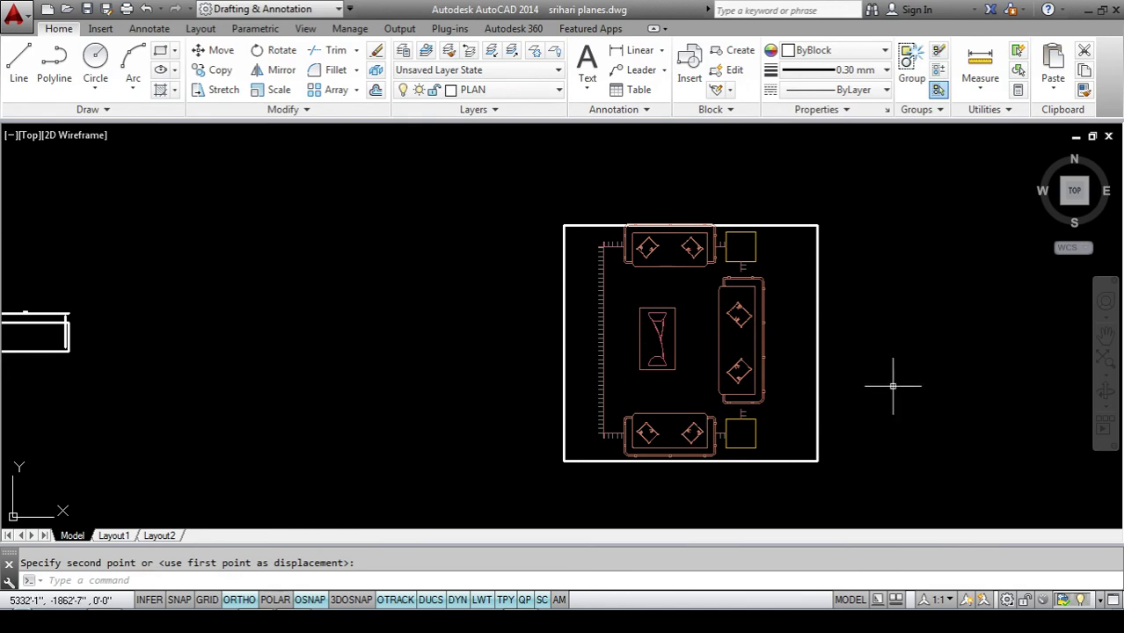
{"action": "scroll", "coordinate": [895, 381], "scroll_direction": "up", "scroll_amount": 4}
{"action": "scroll", "coordinate": [839, 371], "scroll_direction": "down", "scroll_amount": 2}
{"action": "type", "text": "s"}
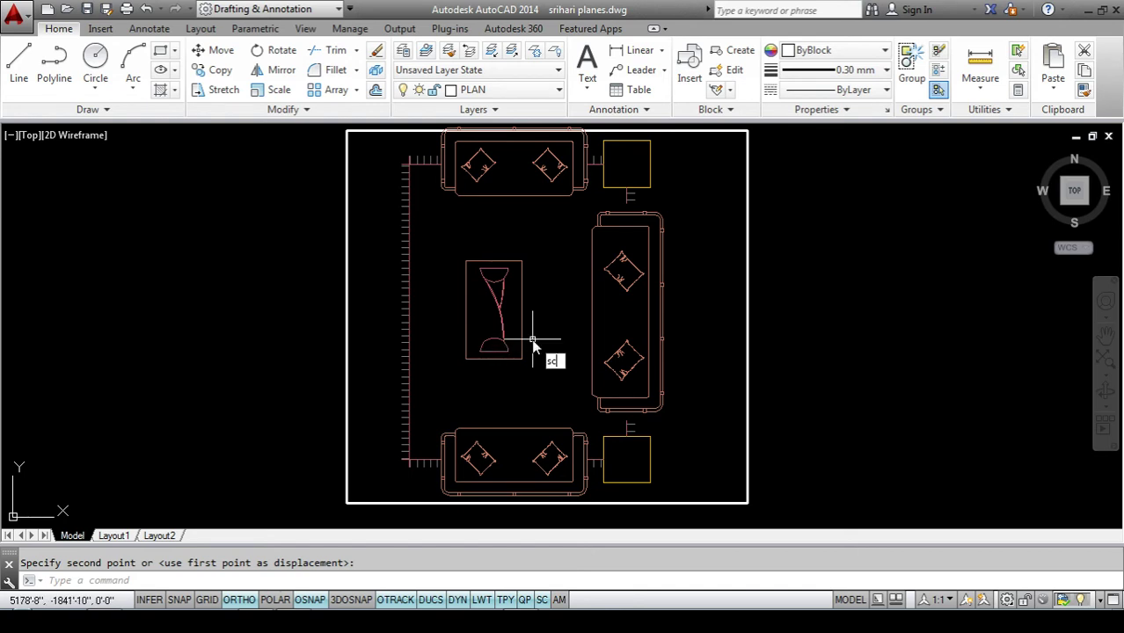
{"action": "type", "text": "c"}
{"action": "key", "text": "Return"}
{"action": "left_click", "coordinate": [700, 225]}
{"action": "left_click", "coordinate": [577, 364]}
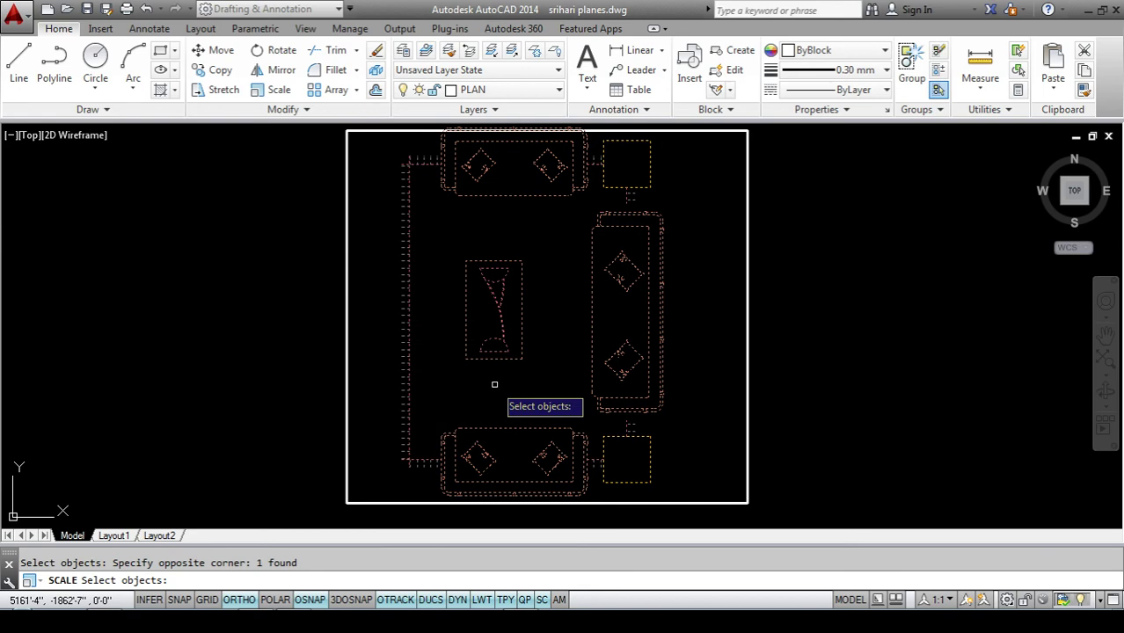
{"action": "key", "text": "Return"}
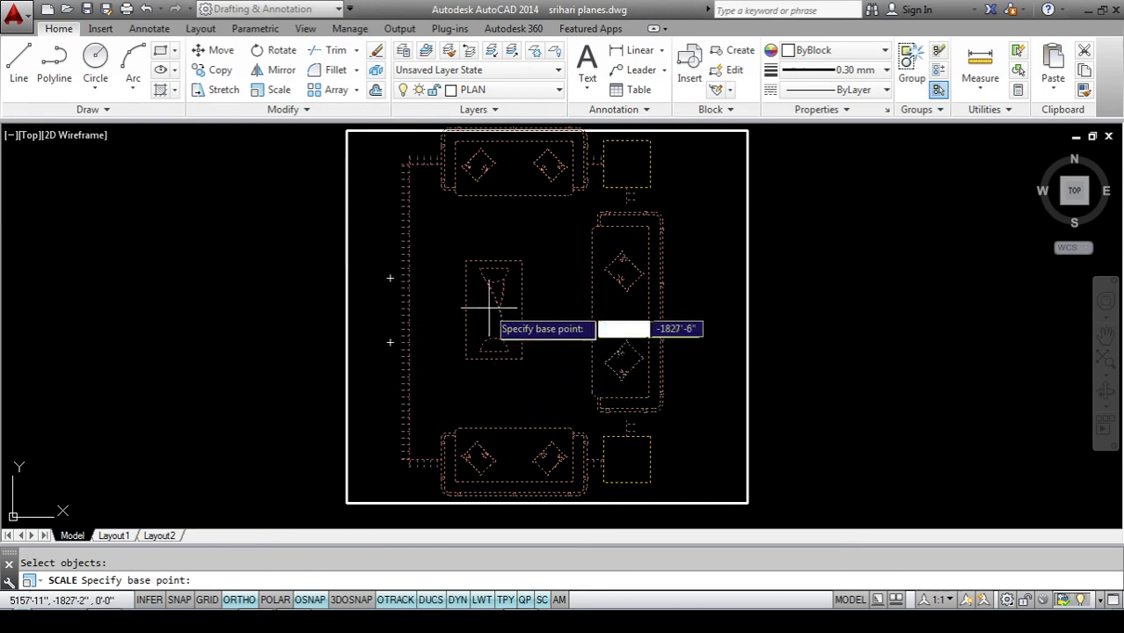
{"action": "left_click", "coordinate": [522, 310]}
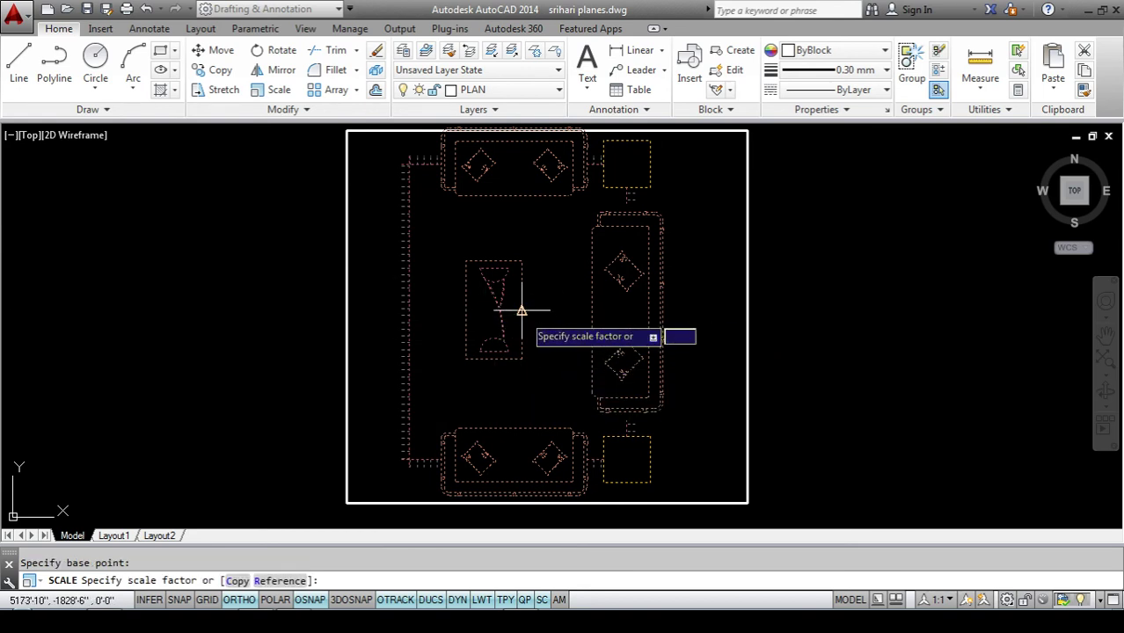
{"action": "type", "text": "0.5"}
{"action": "key", "text": "Return"}
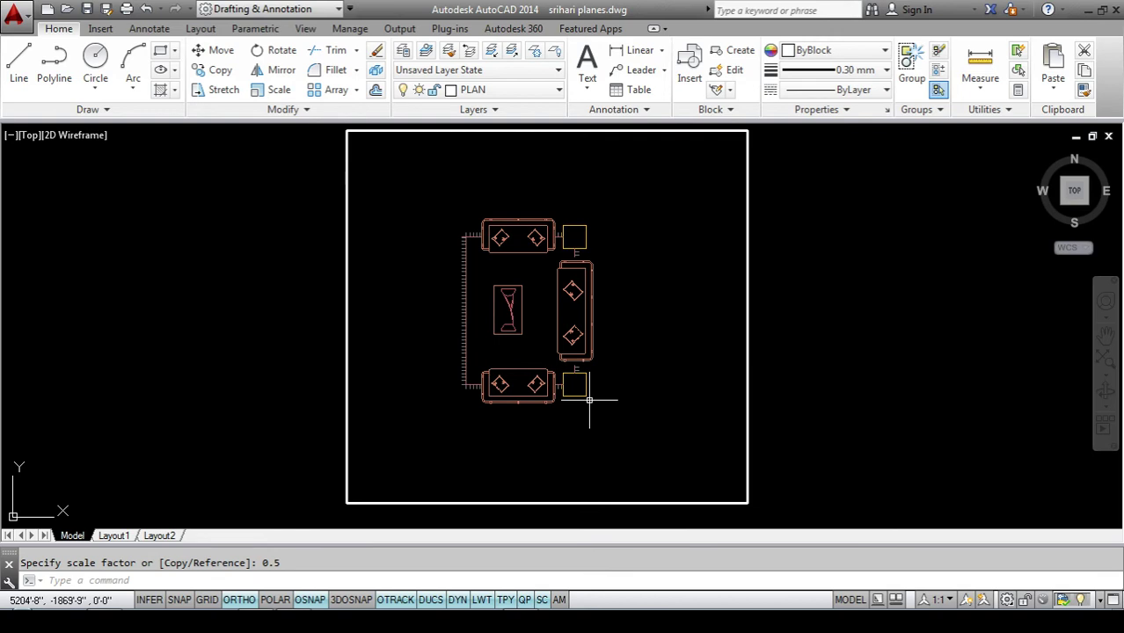
{"action": "key", "text": "ctrl+z"}
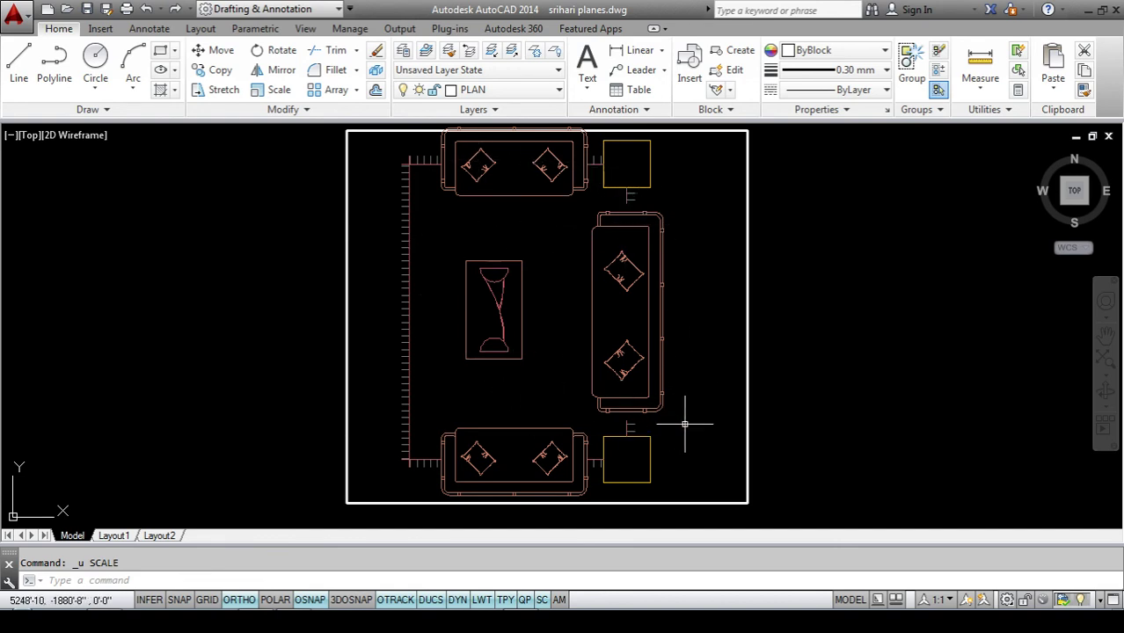
Step: Scale the crossing-selected sofa-set block by 0.5 about the centre table midpoint
{"action": "type", "text": "s"}
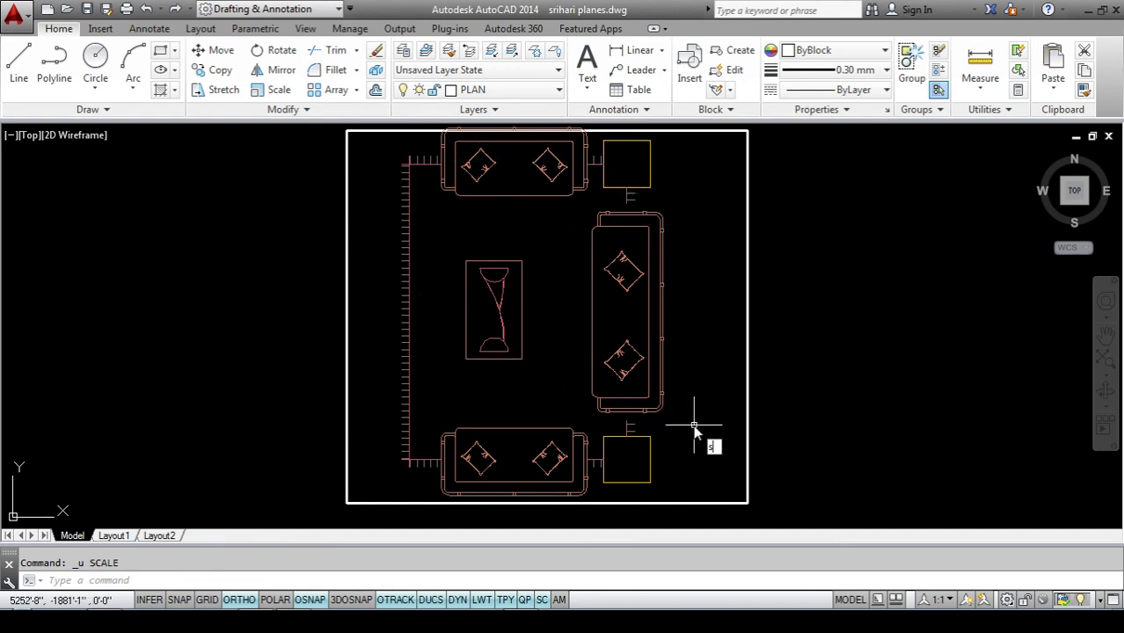
{"action": "type", "text": "ite c"}
{"action": "key", "text": "Return"}
{"action": "left_click", "coordinate": [698, 222]}
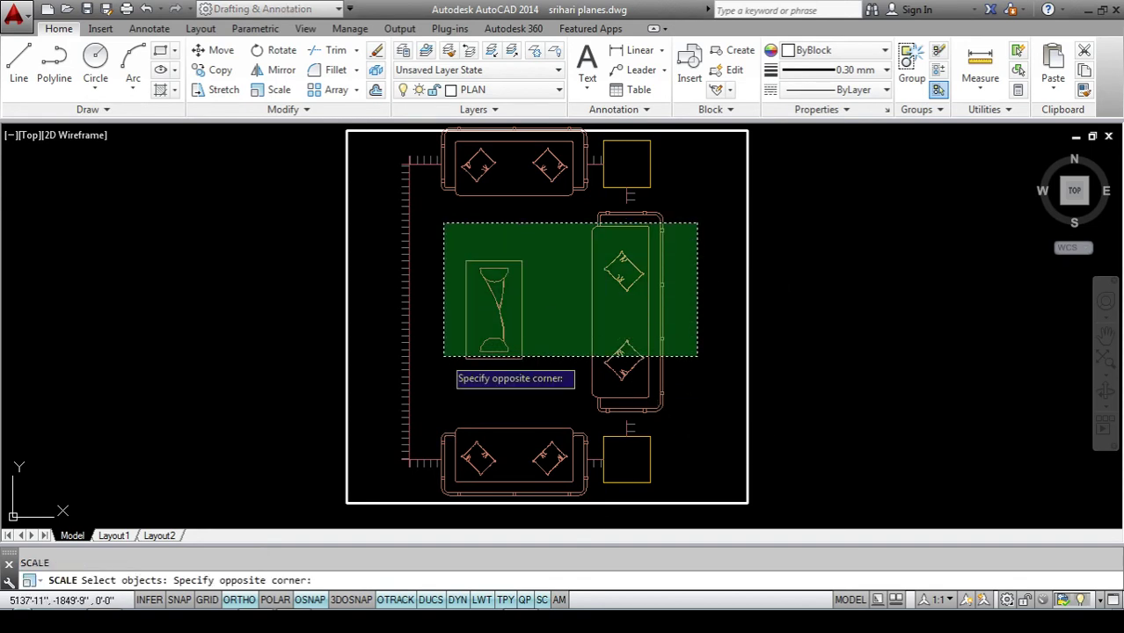
{"action": "left_click", "coordinate": [443, 356]}
{"action": "key", "text": "Return"}
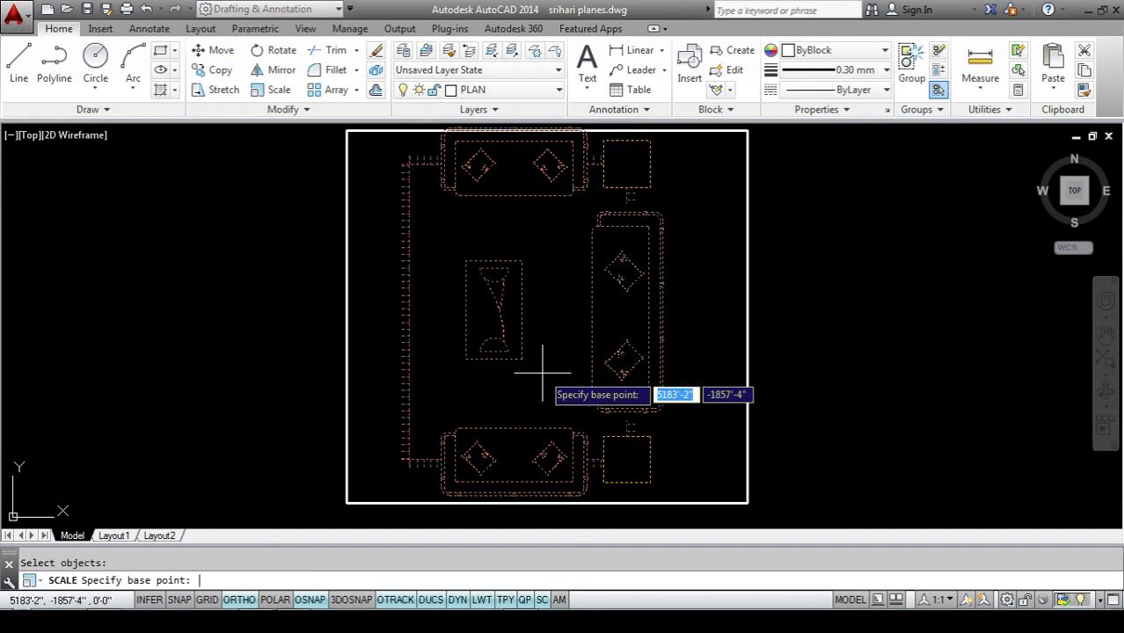
{"action": "left_click", "coordinate": [521, 310]}
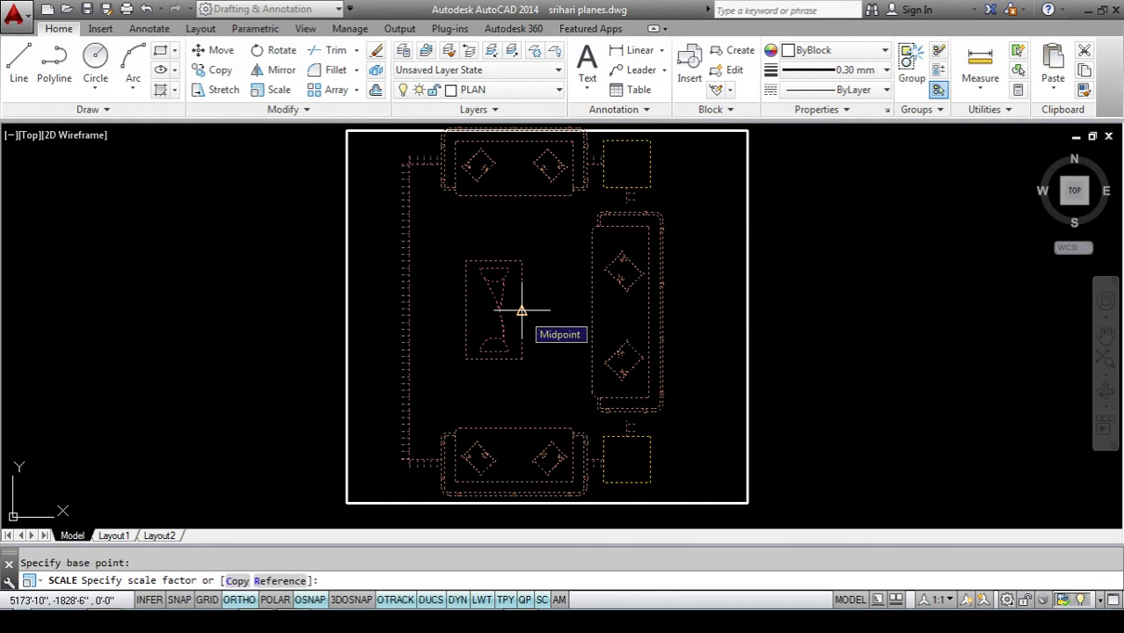
{"action": "type", "text": "0.5"}
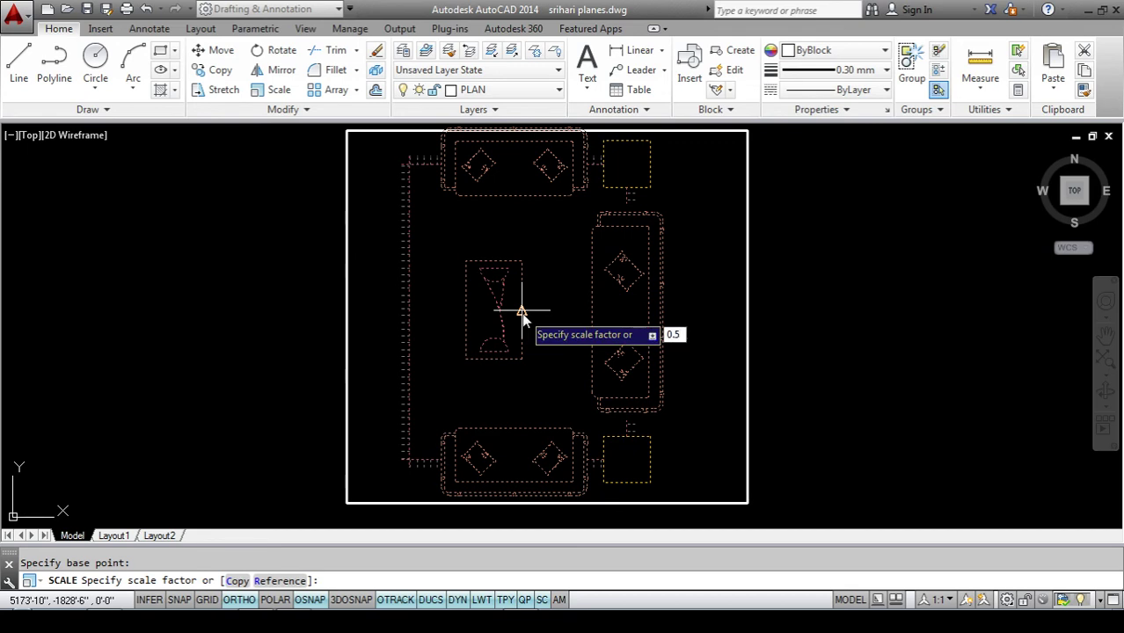
{"action": "key", "text": "Return"}
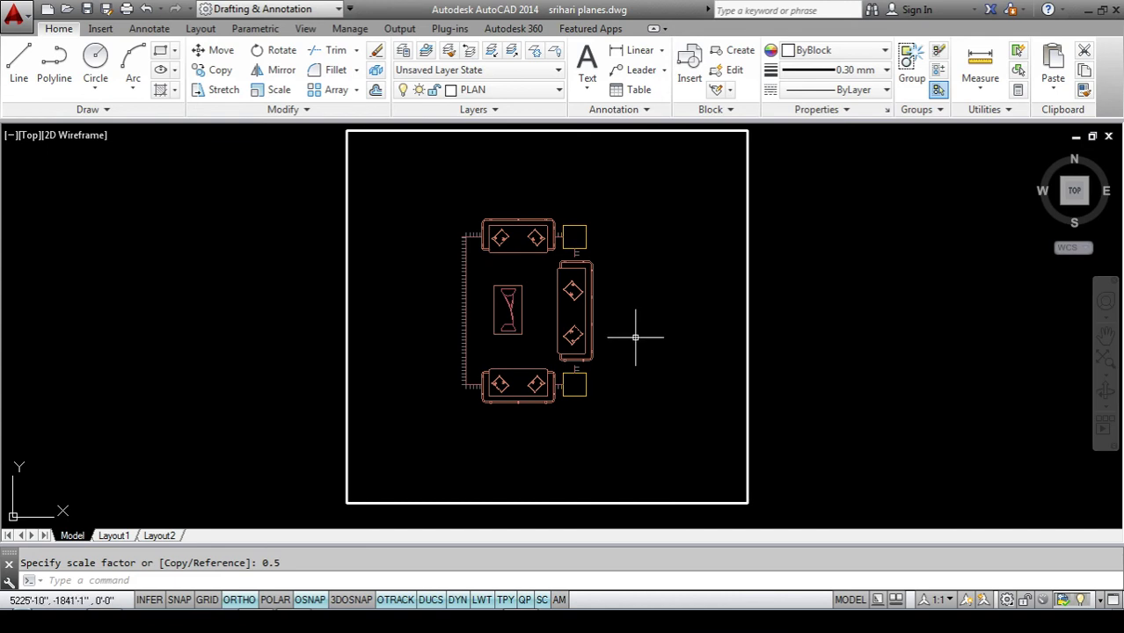
{"action": "type", "text": "sc"}
{"action": "key", "text": "Return"}
{"action": "left_click", "coordinate": [647, 218]}
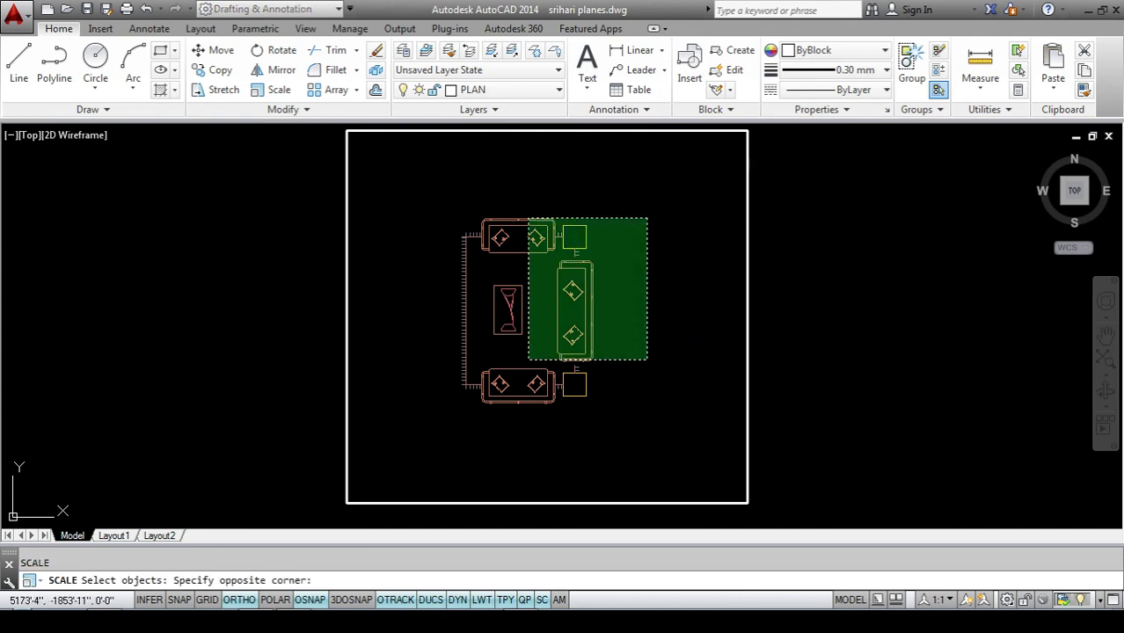
{"action": "left_click", "coordinate": [451, 415]}
{"action": "key", "text": "Return"}
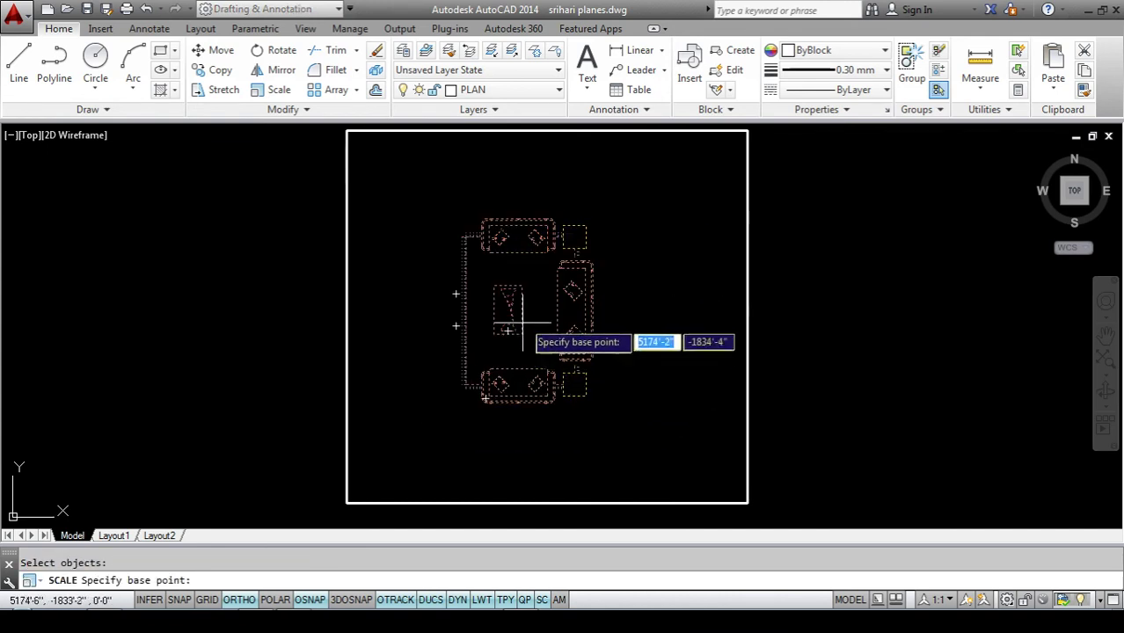
{"action": "left_click", "coordinate": [521, 310]}
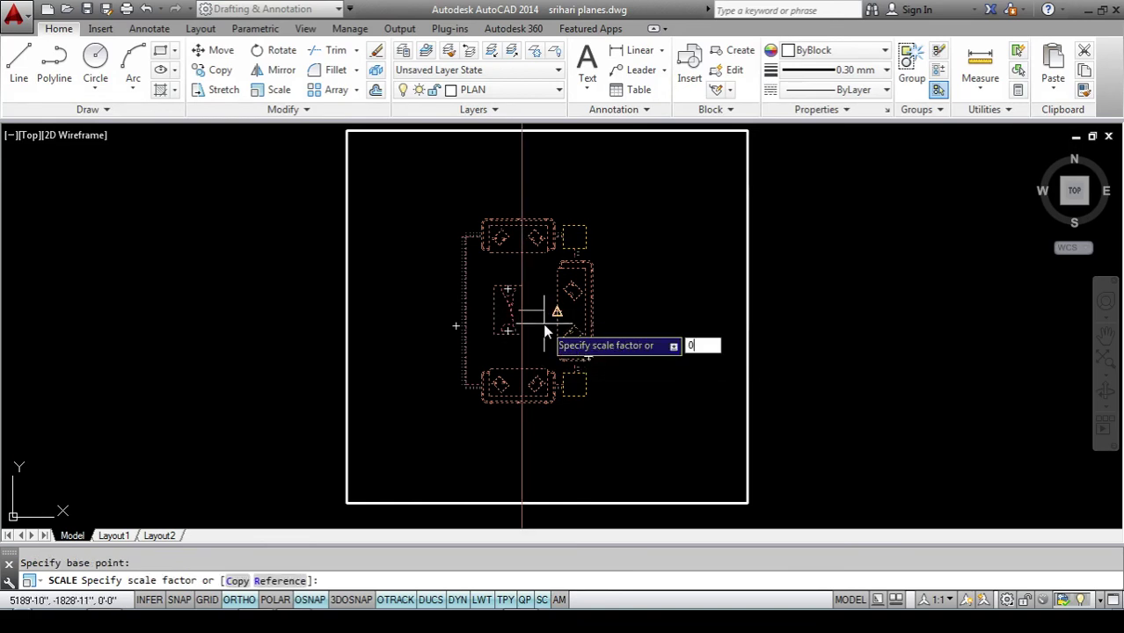
{"action": "type", "text": "0.2"}
{"action": "key", "text": "Return"}
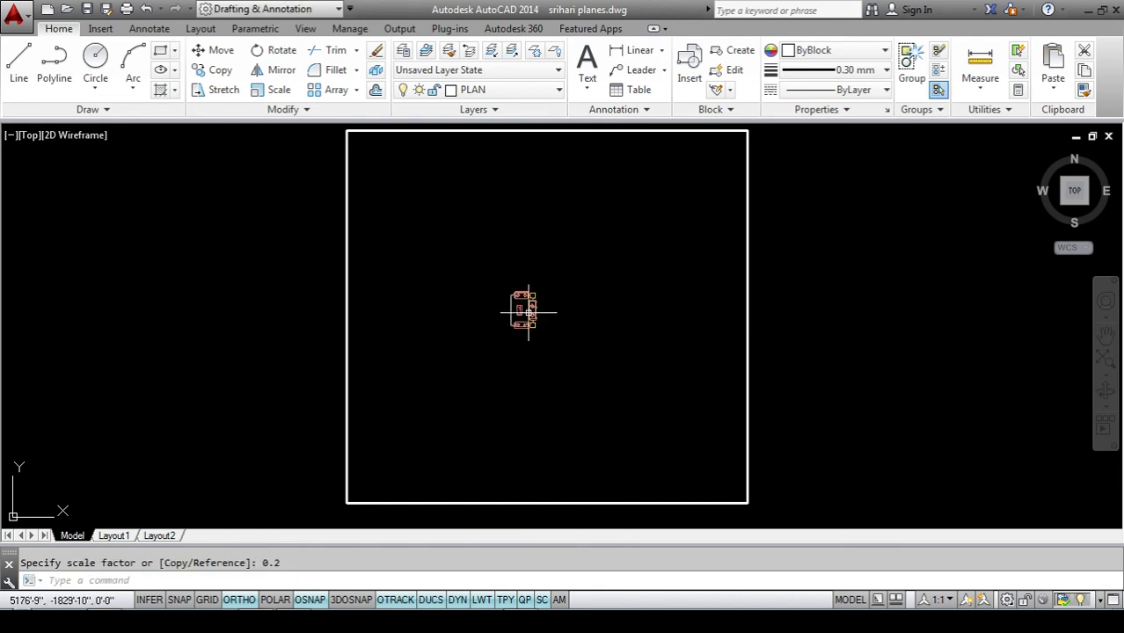
{"action": "scroll", "coordinate": [505, 303], "scroll_direction": "up", "scroll_amount": 2}
{"action": "type", "text": "s"}
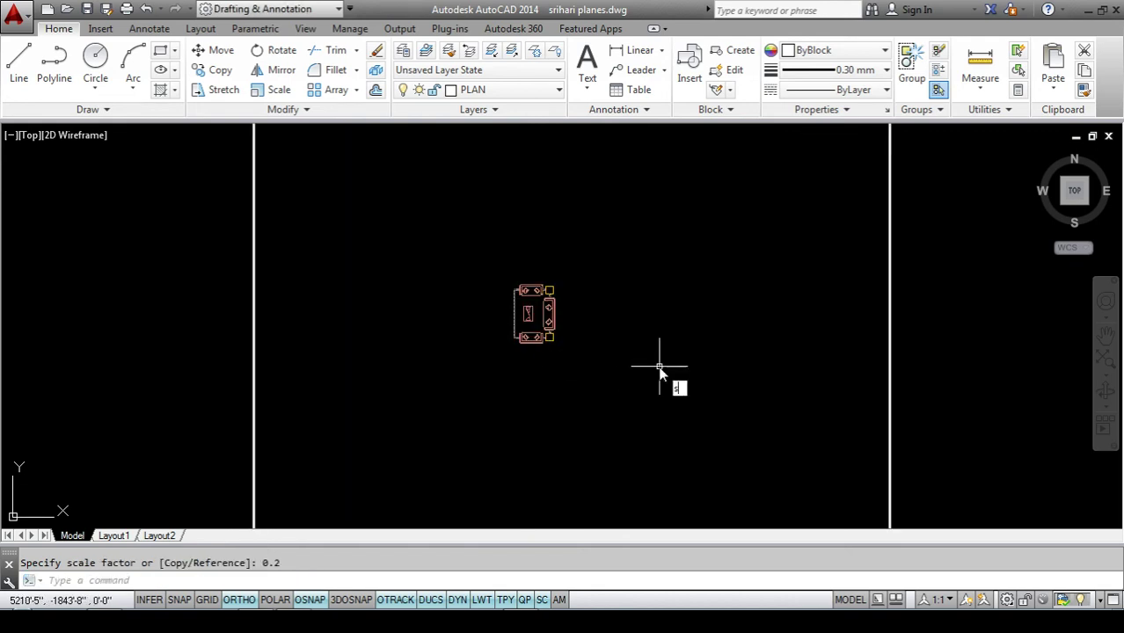
{"action": "key", "text": "Return"}
{"action": "left_click", "coordinate": [577, 218]}
{"action": "left_click", "coordinate": [450, 434]}
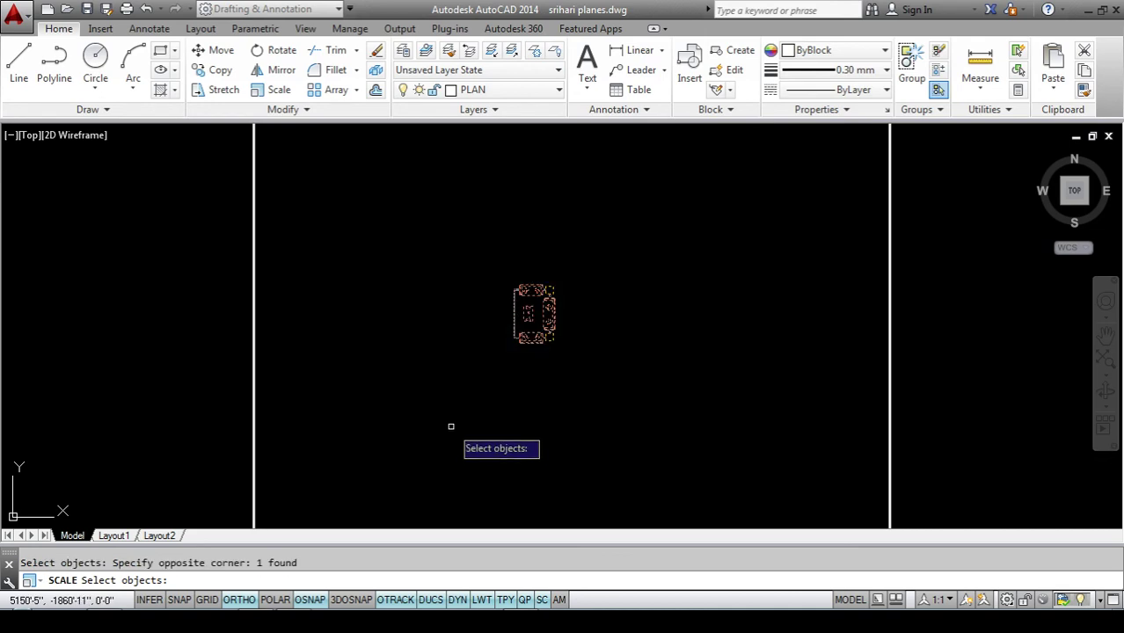
{"action": "key", "text": "Return"}
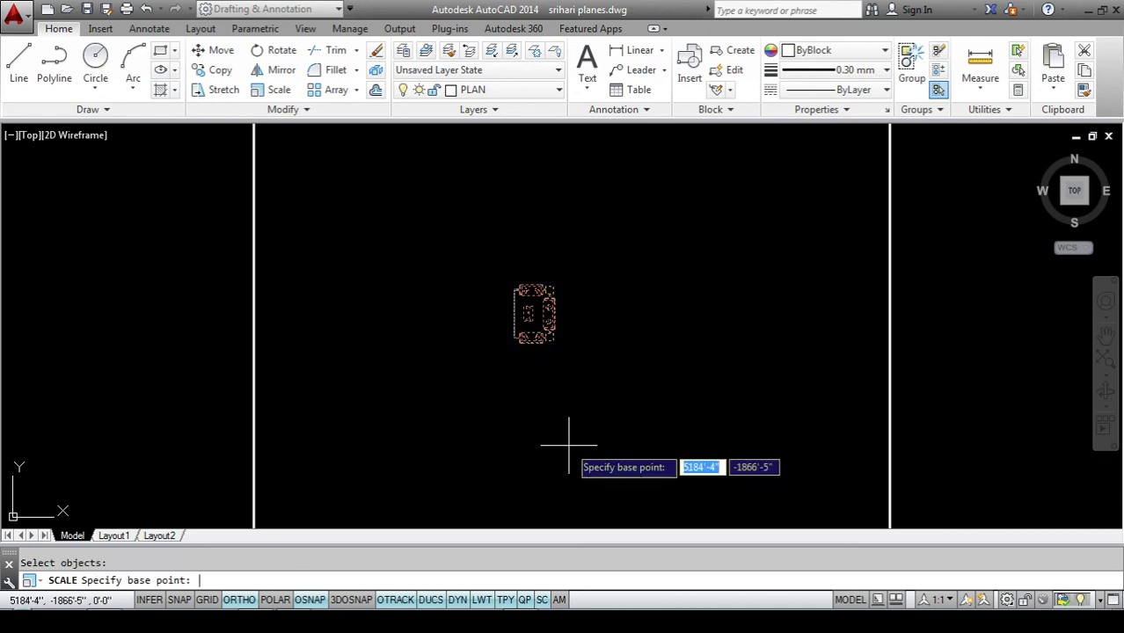
{"action": "left_click", "coordinate": [526, 309]}
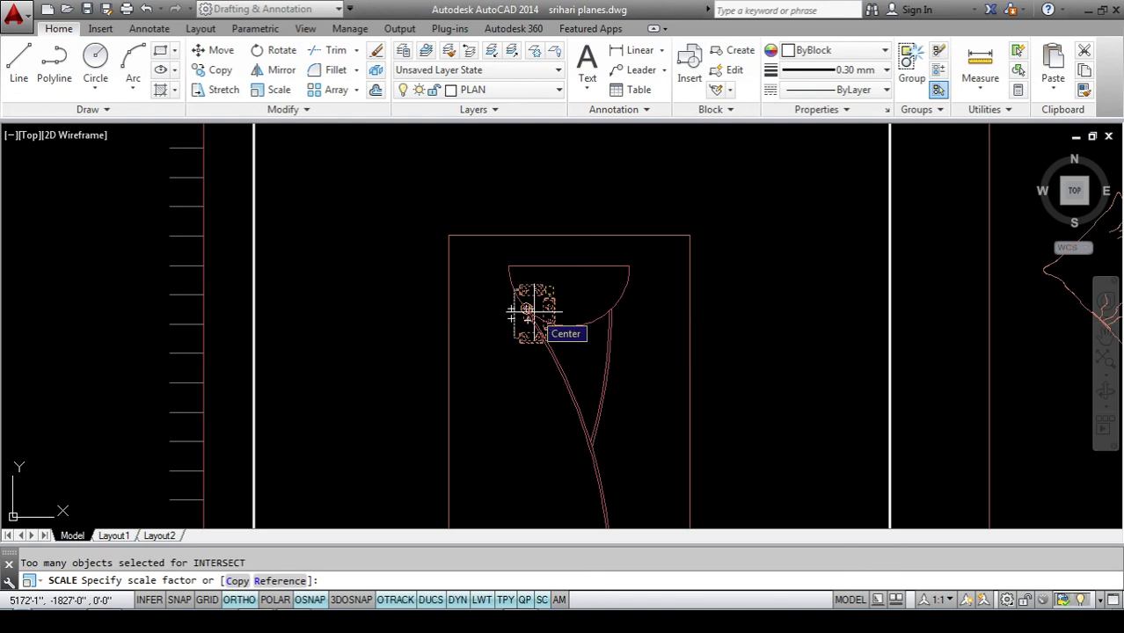
{"action": "type", "text": "5"}
{"action": "key", "text": "Return"}
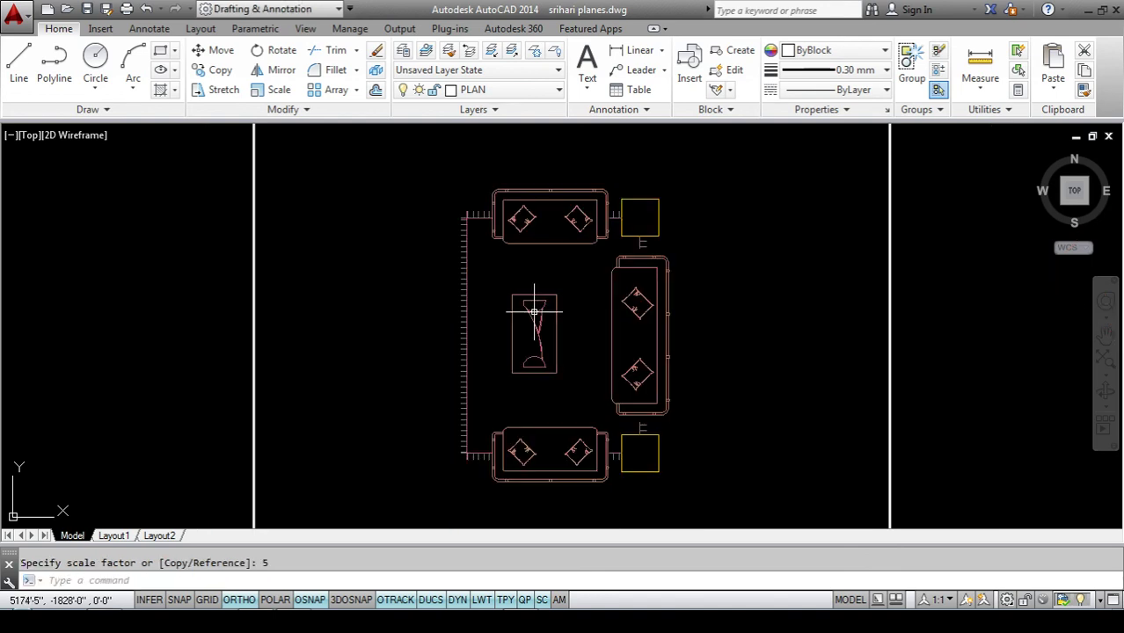
{"action": "scroll", "coordinate": [545, 313], "scroll_direction": "down", "scroll_amount": 3}
{"action": "scroll", "coordinate": [602, 318], "scroll_direction": "down", "scroll_amount": 2}
{"action": "scroll", "coordinate": [614, 318], "scroll_direction": "up", "scroll_amount": 2}
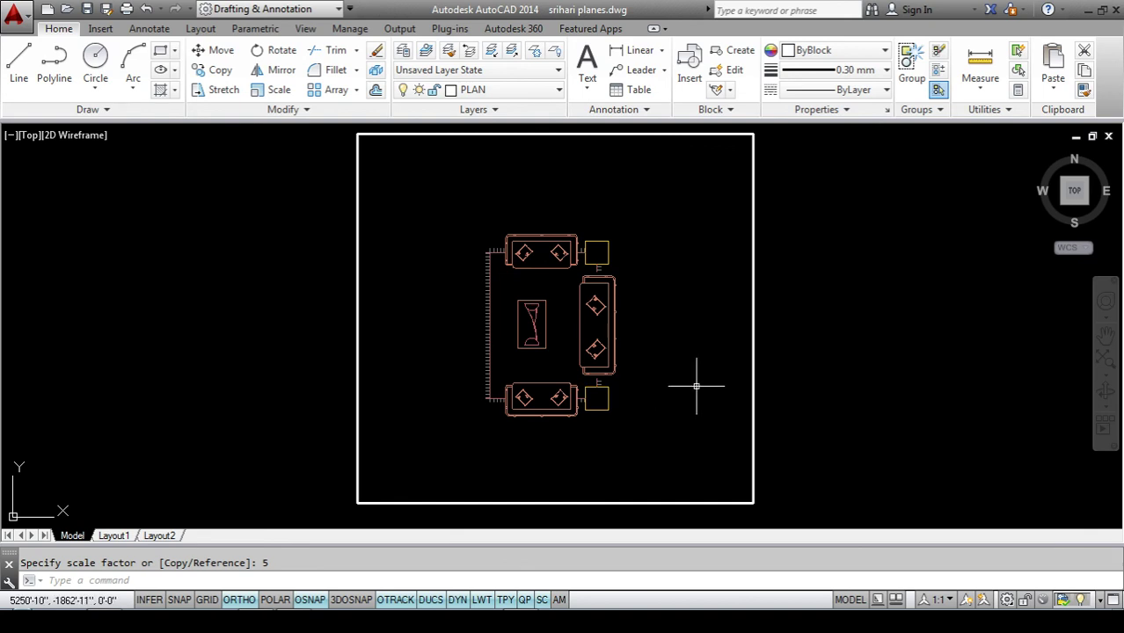
Step: Scale the crossing-selected sofa-set block by a factor of 2 about the table midpoint
{"action": "key", "text": "Return"}
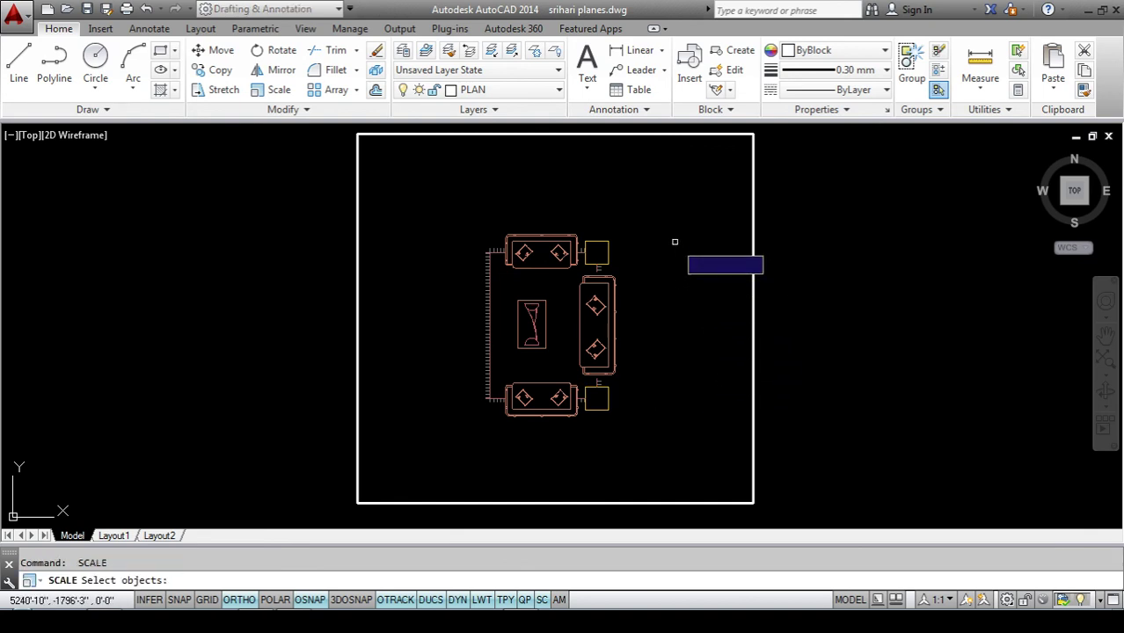
{"action": "left_click", "coordinate": [674, 226]}
{"action": "left_click", "coordinate": [434, 451]}
{"action": "key", "text": "Return"}
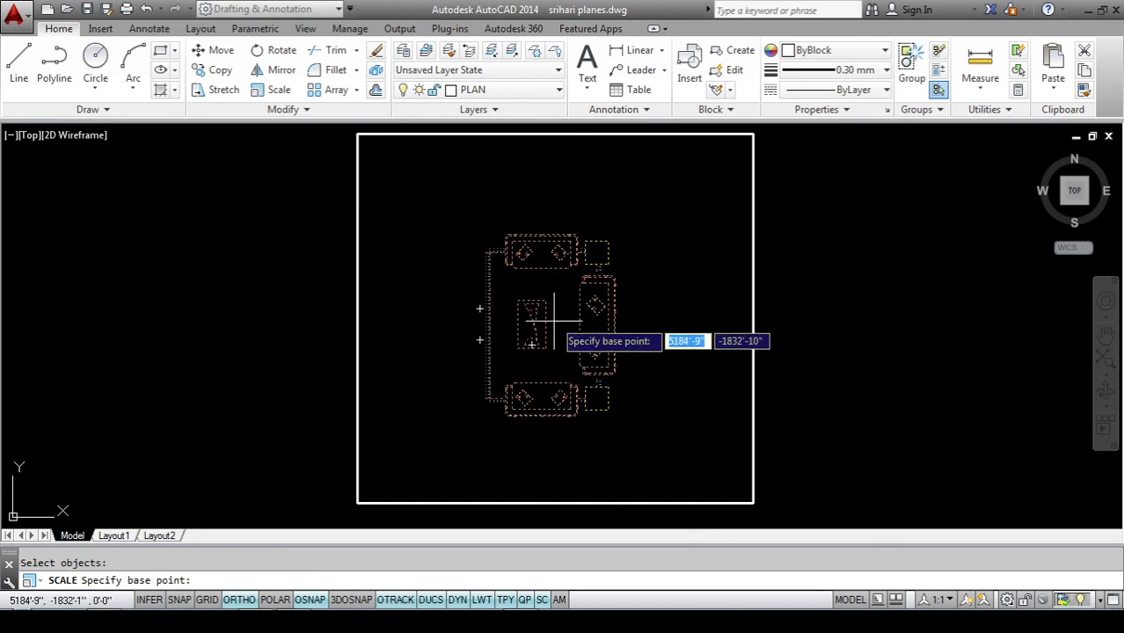
{"action": "left_click", "coordinate": [545, 325]}
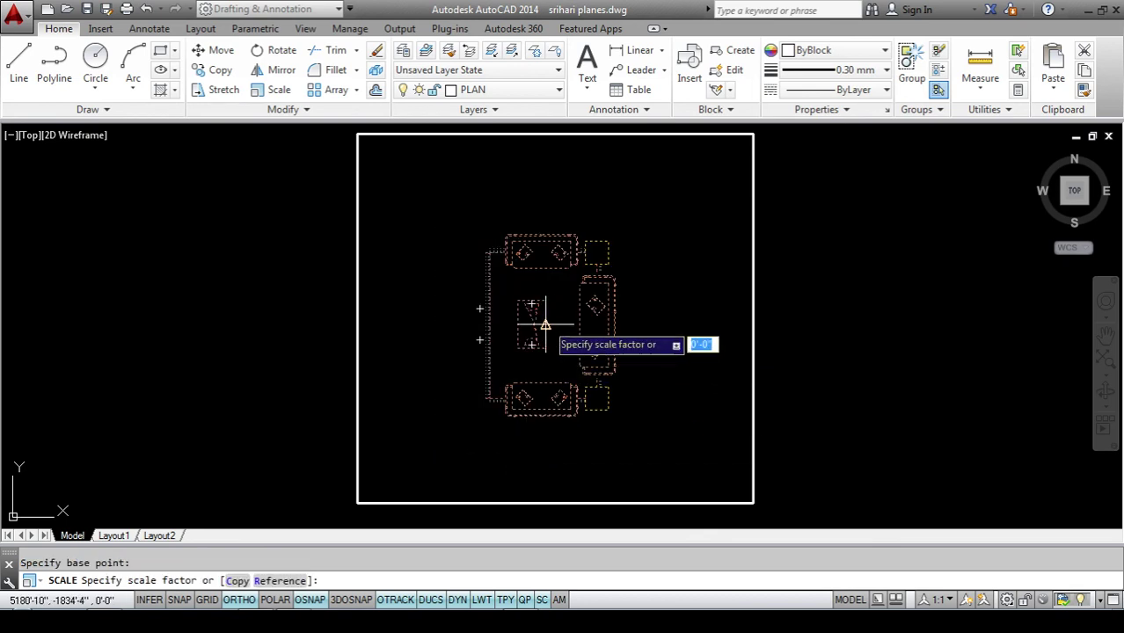
{"action": "type", "text": "2"}
{"action": "key", "text": "Return"}
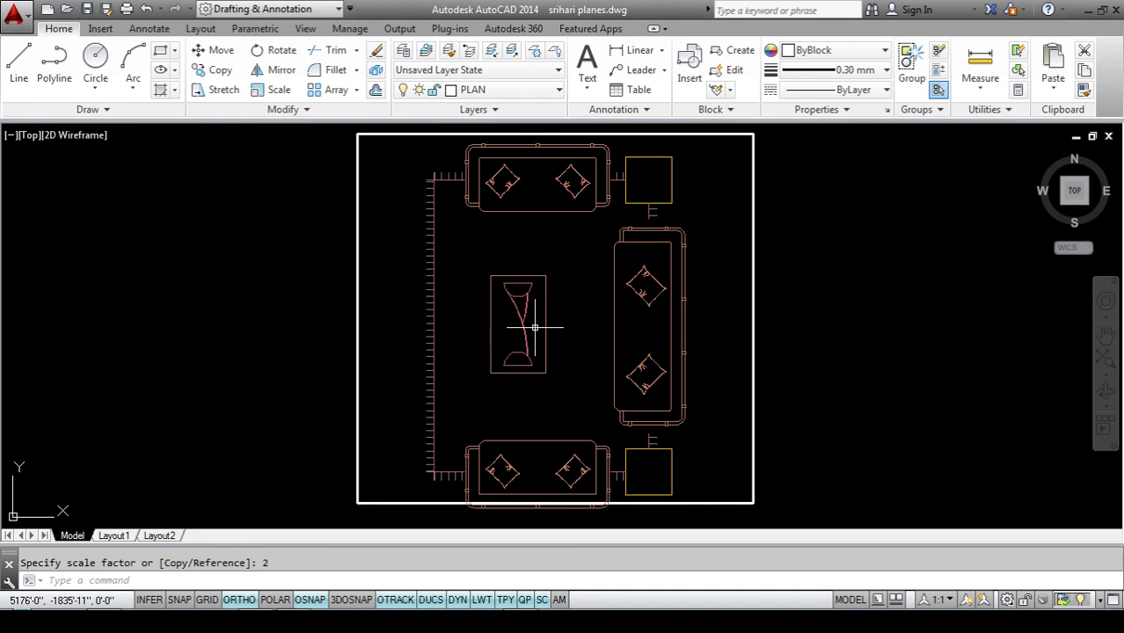
{"action": "key", "text": "Return"}
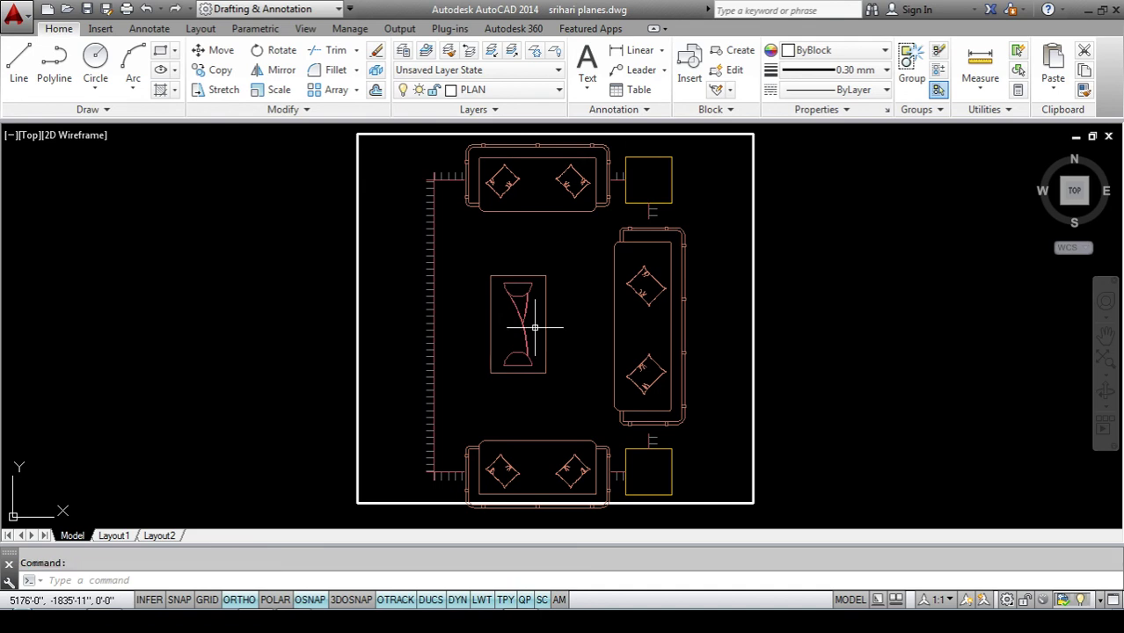